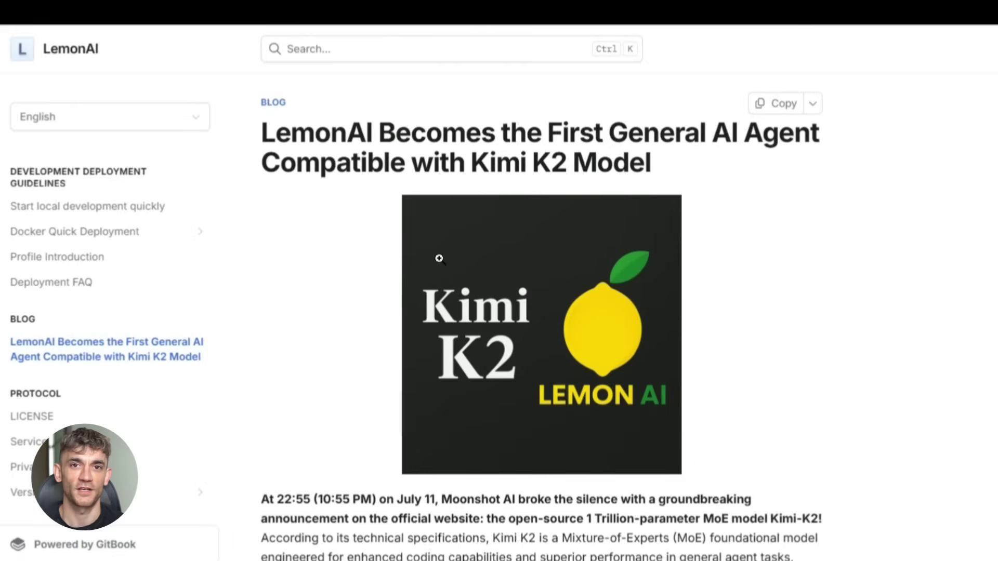
Scroll the Kimi K2 tutorial past the benchmarks and setup steps to the ERR_BAD_REQUEST logs.
scroll(555, 370, down, 5)
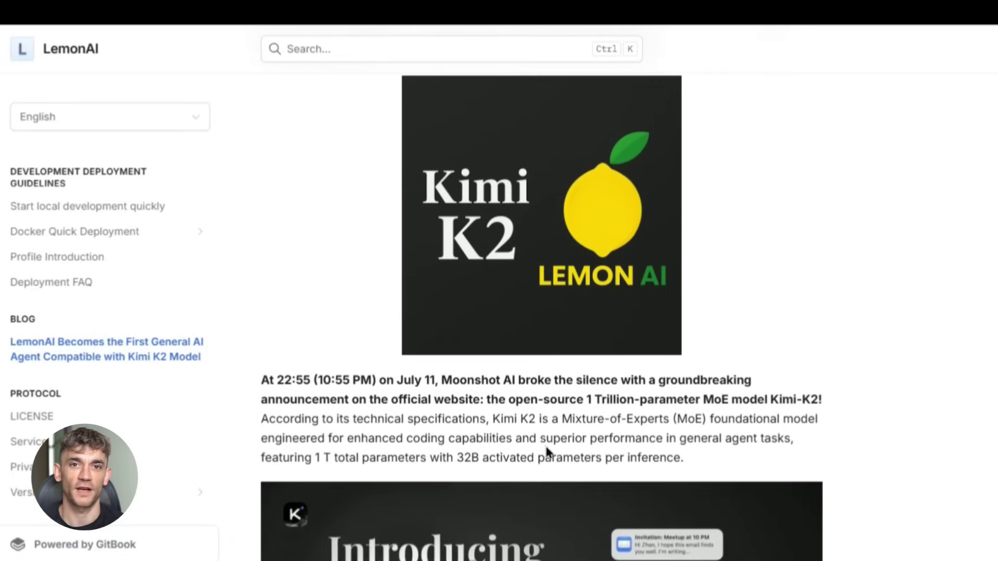
scroll(641, 396, down, 3)
scroll(635, 343, down, 7)
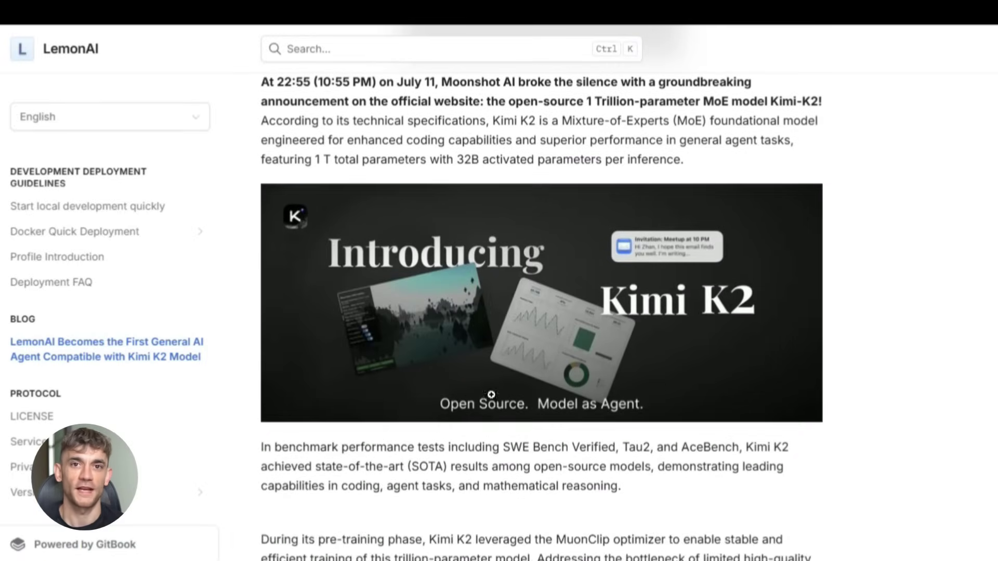
scroll(468, 286, down, 4)
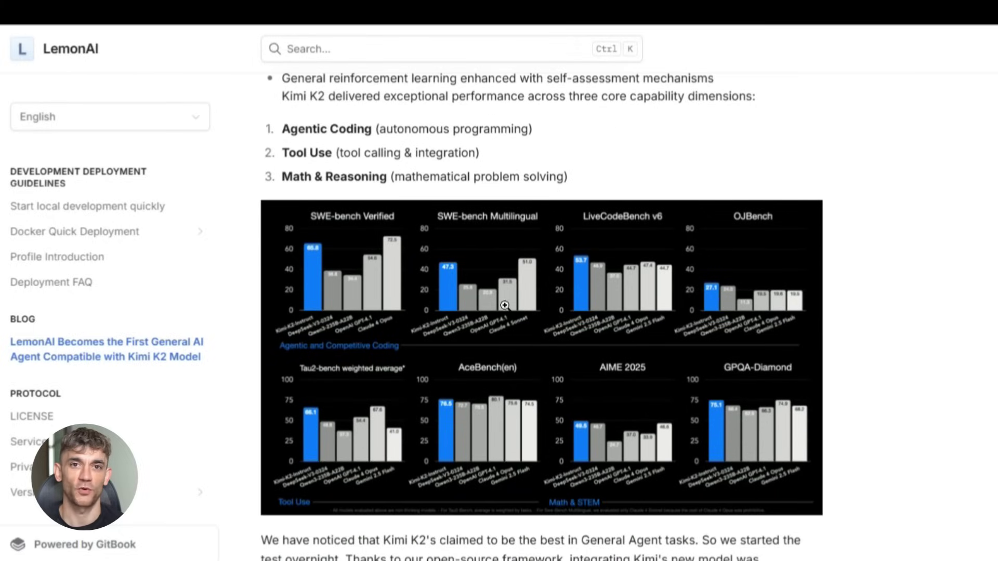
scroll(505, 305, down, 8)
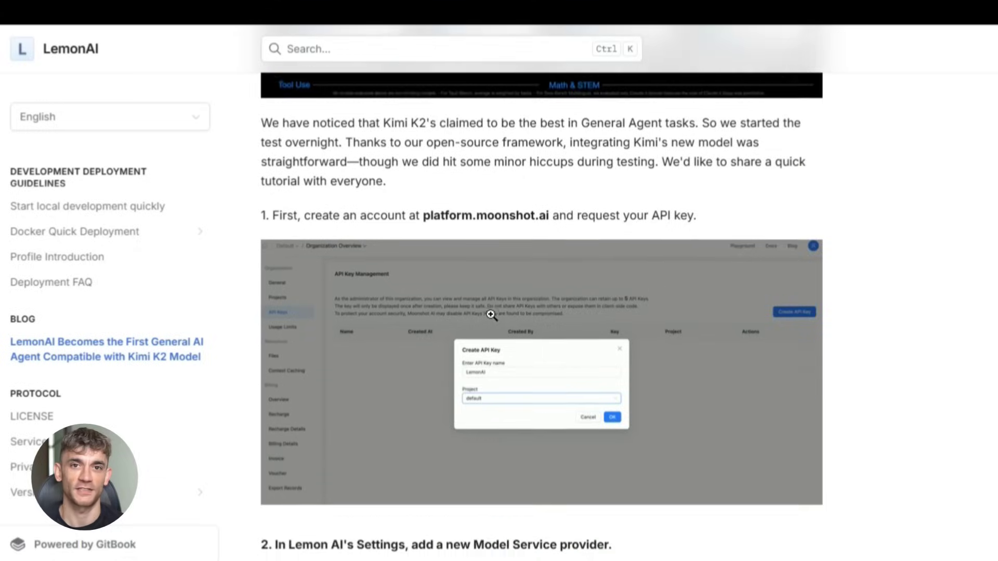
scroll(491, 315, down, 6)
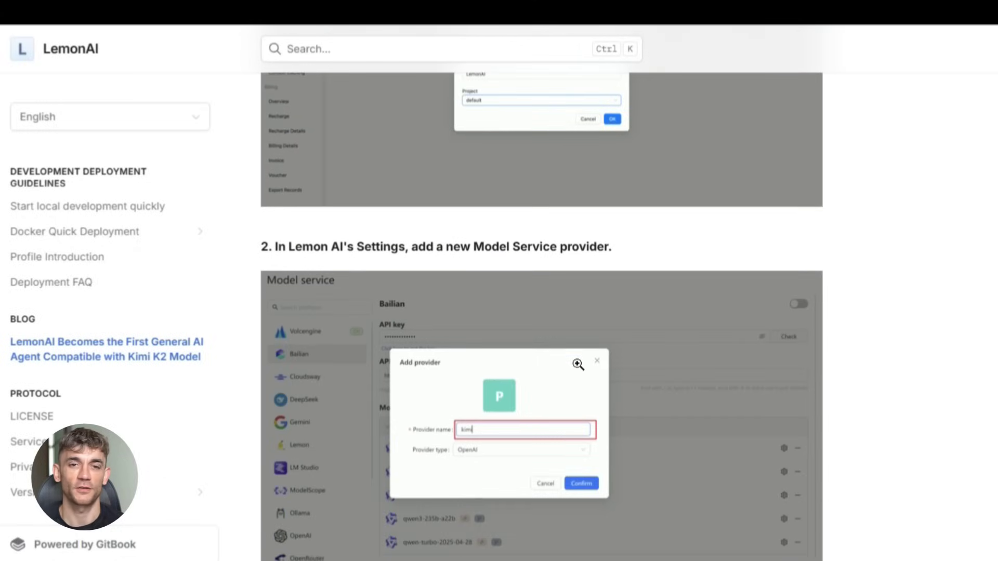
scroll(578, 364, down, 9)
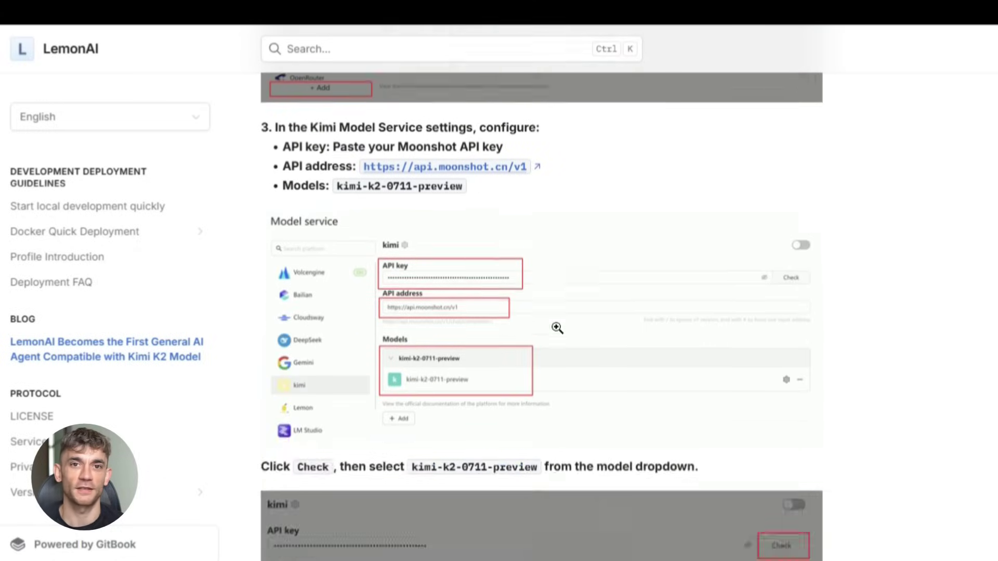
scroll(557, 328, down, 6)
scroll(615, 334, down, 5)
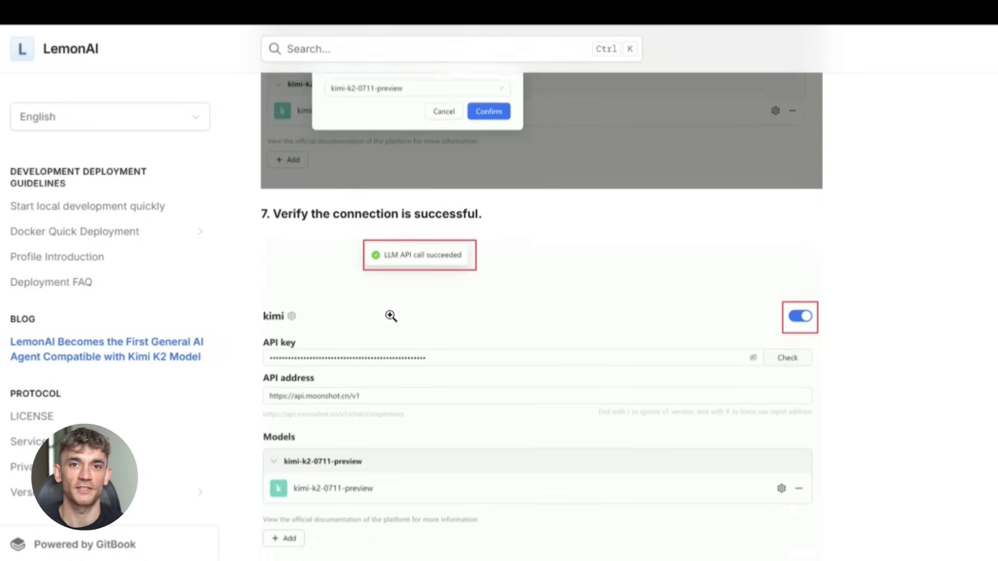
scroll(391, 316, down, 2)
scroll(630, 304, down, 8)
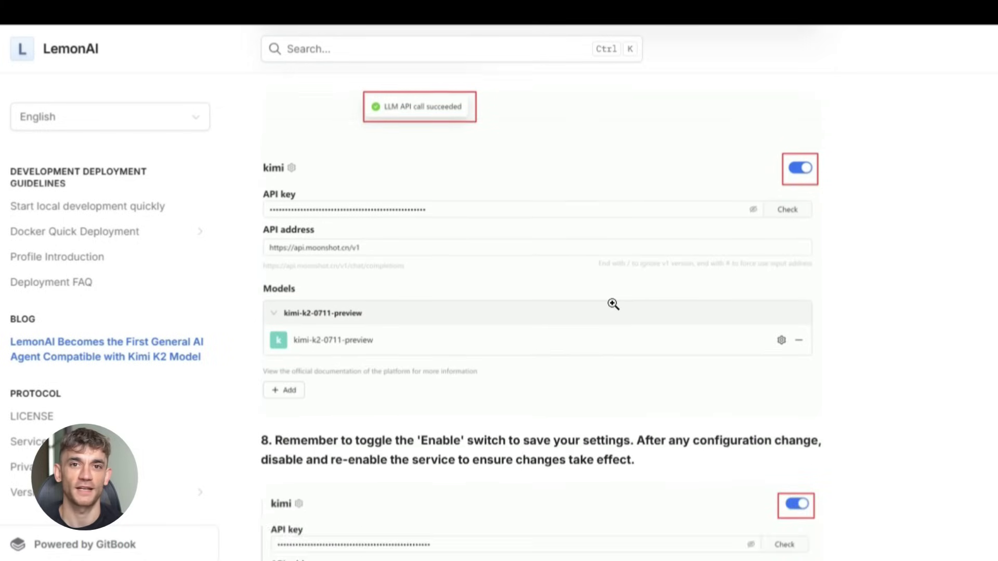
scroll(670, 379, down, 7)
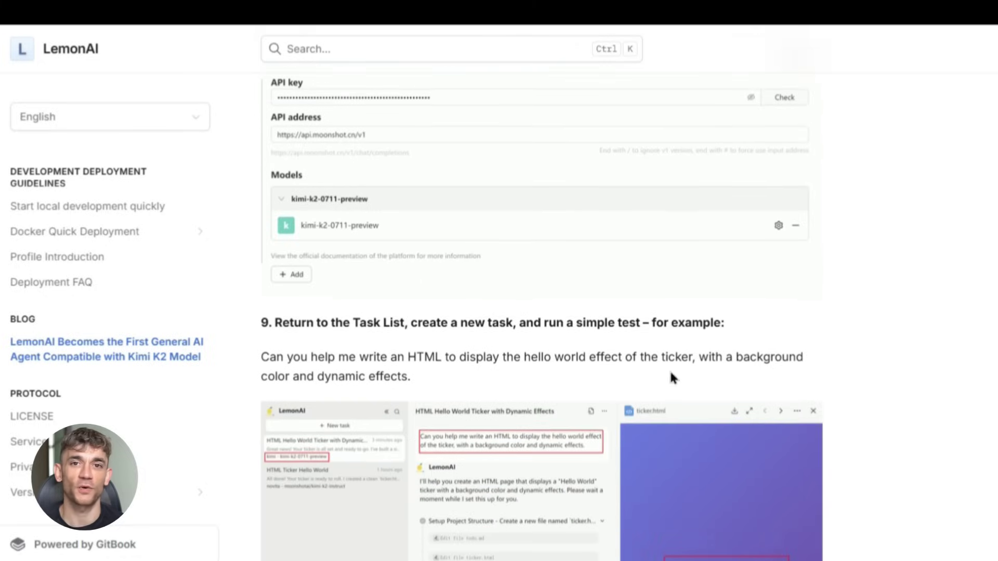
scroll(503, 372, down, 9)
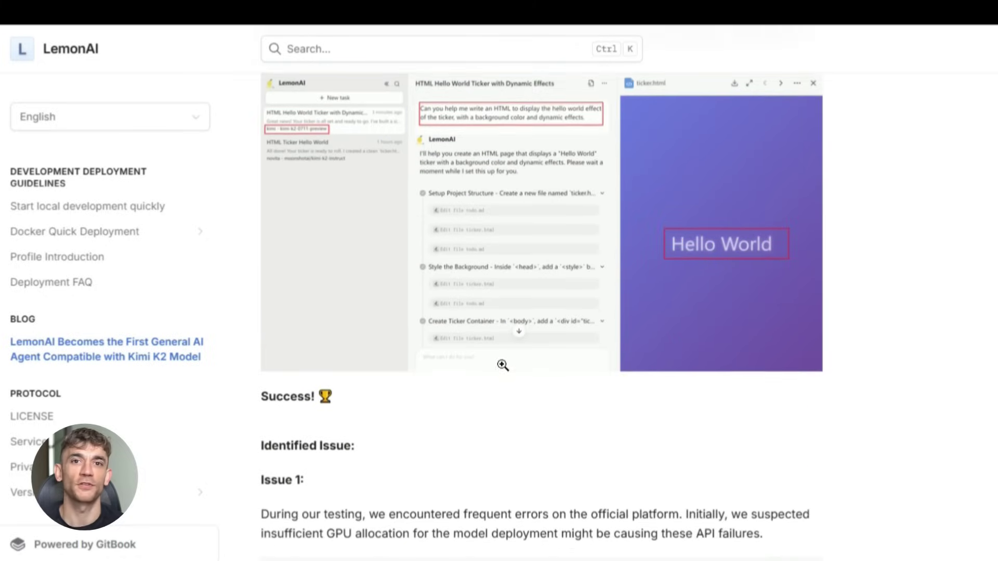
scroll(516, 354, down, 4)
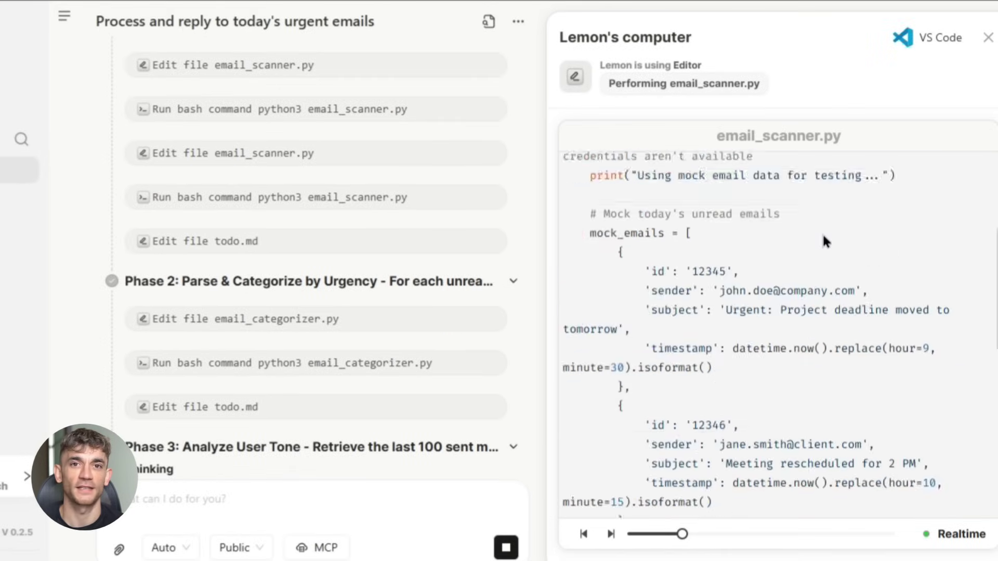
Compare the email scanner output and todo.md plan, ending on the email categorizer's urgency counts.
click(278, 199)
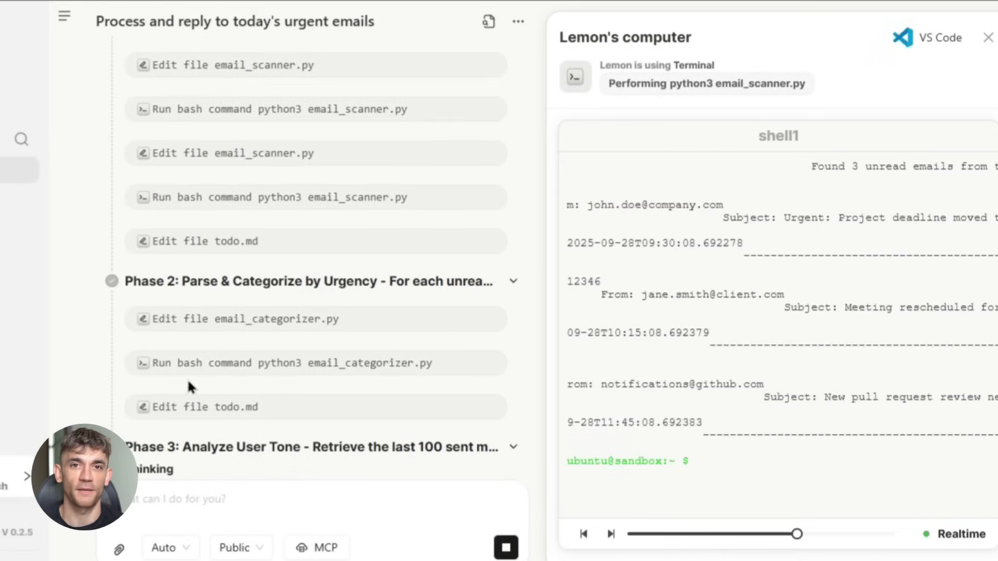
click(234, 241)
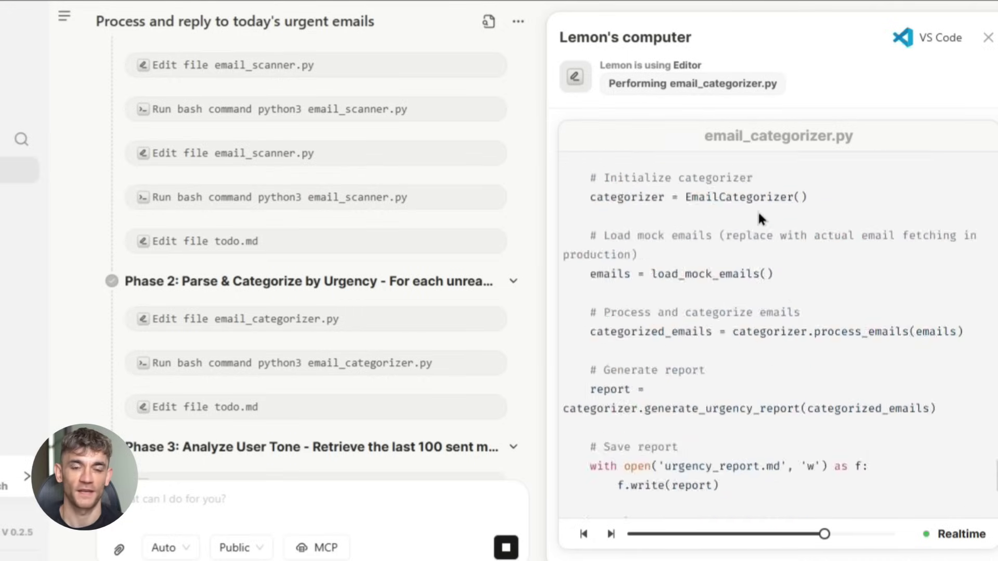
click(228, 364)
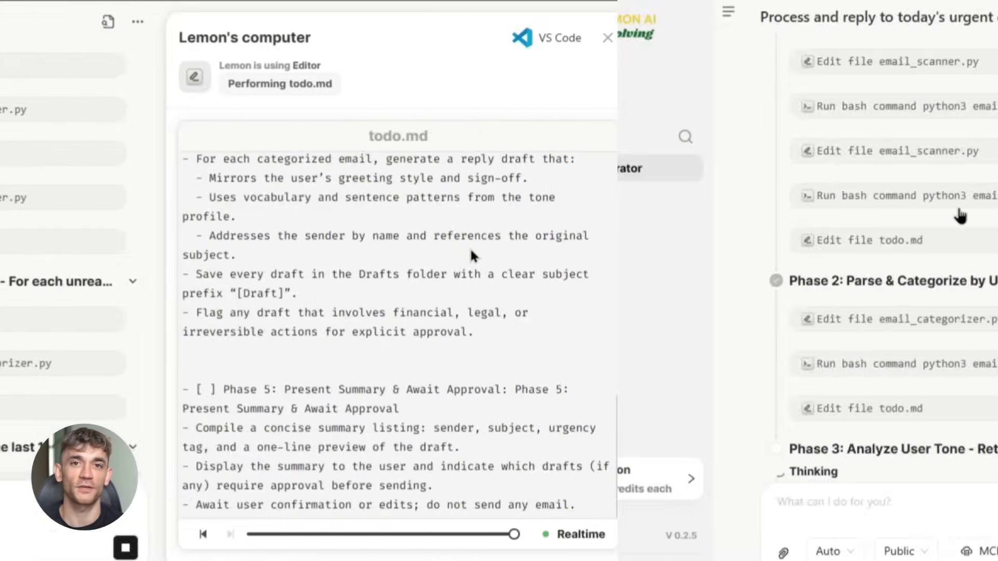
click(287, 197)
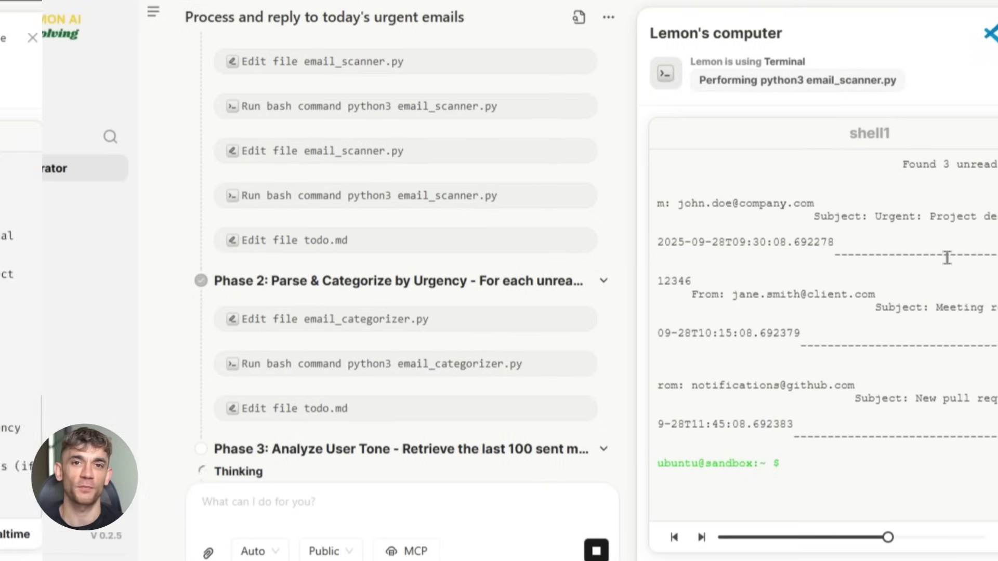
click(282, 242)
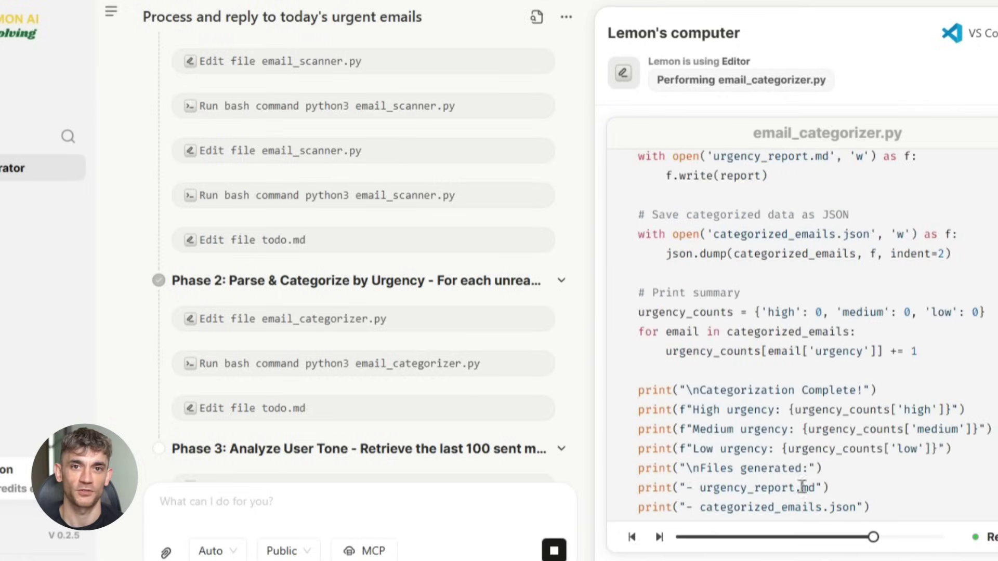
click(280, 366)
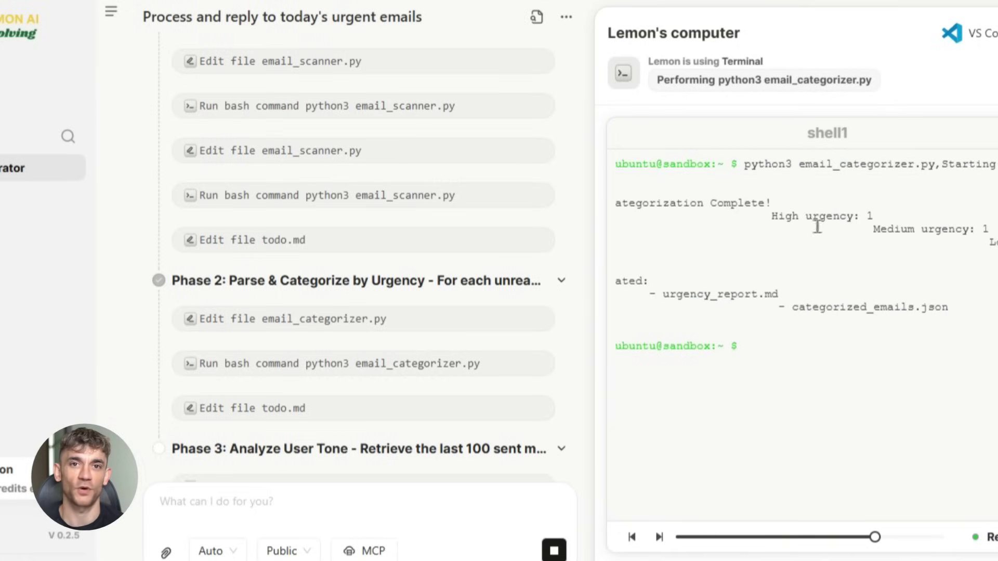
View the agent's todo.md plan and look through the tone_analyzer.py script.
click(220, 417)
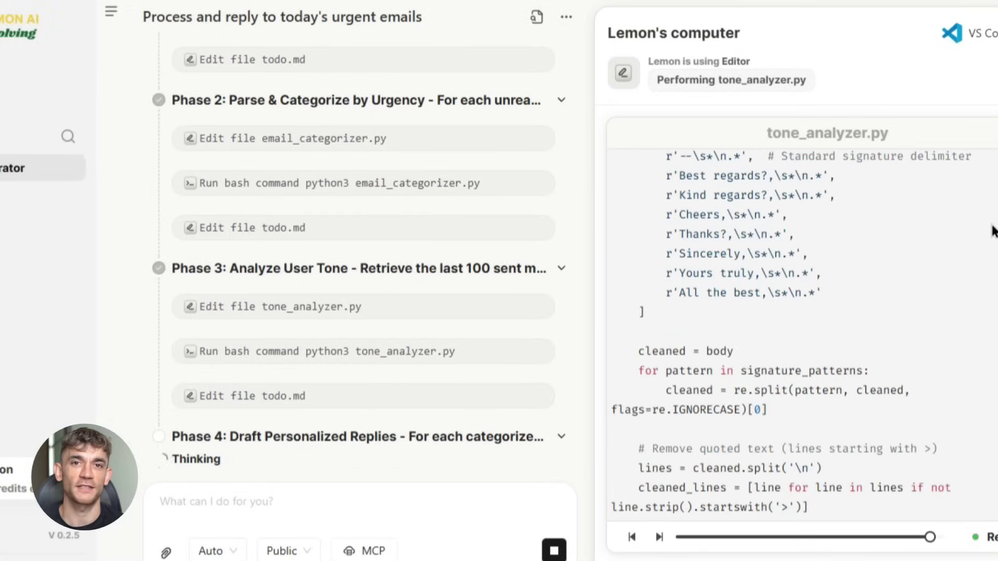
scroll(950, 185, up, 10)
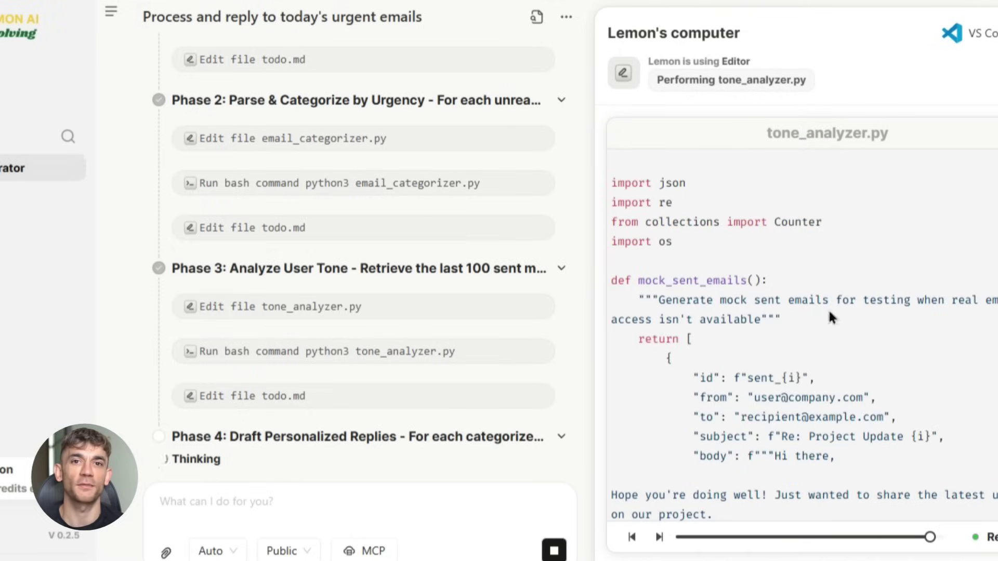
scroll(829, 317, down, 15)
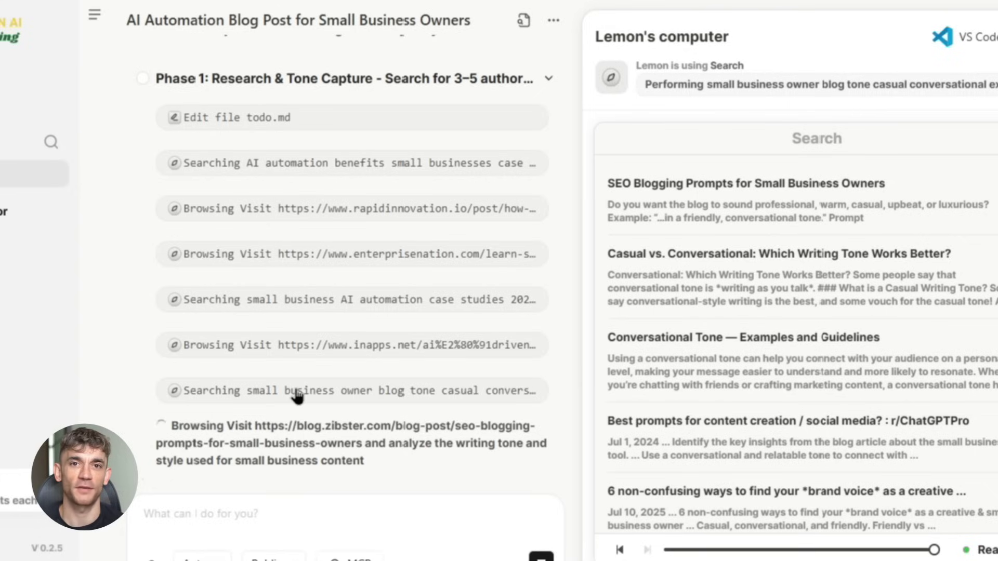
Review the inapps.net, rapidinnovation.io and enterprisenation.com pages, ending on the AI automation benefits search results.
click(292, 357)
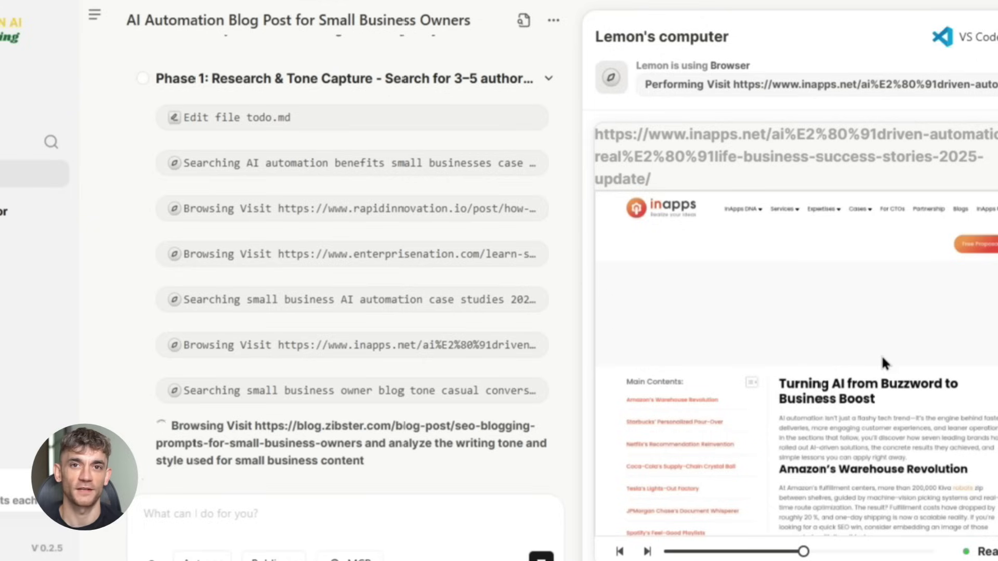
click(378, 307)
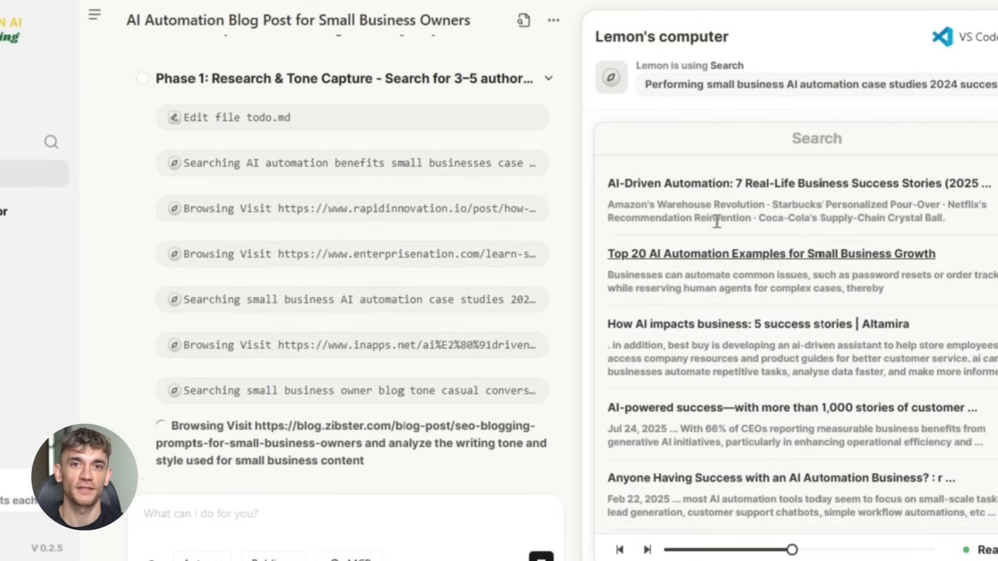
scroll(790, 450, down, 2)
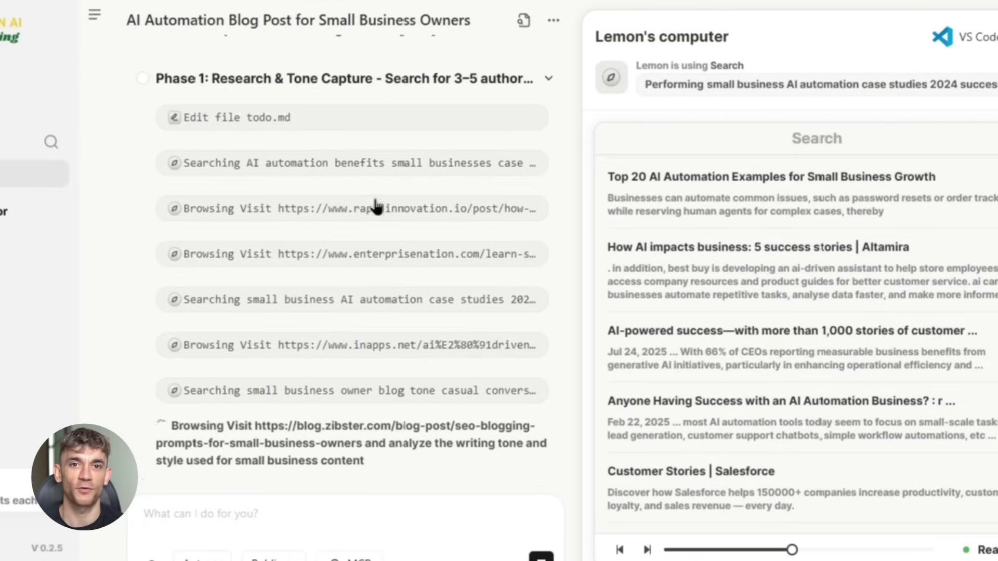
click(376, 211)
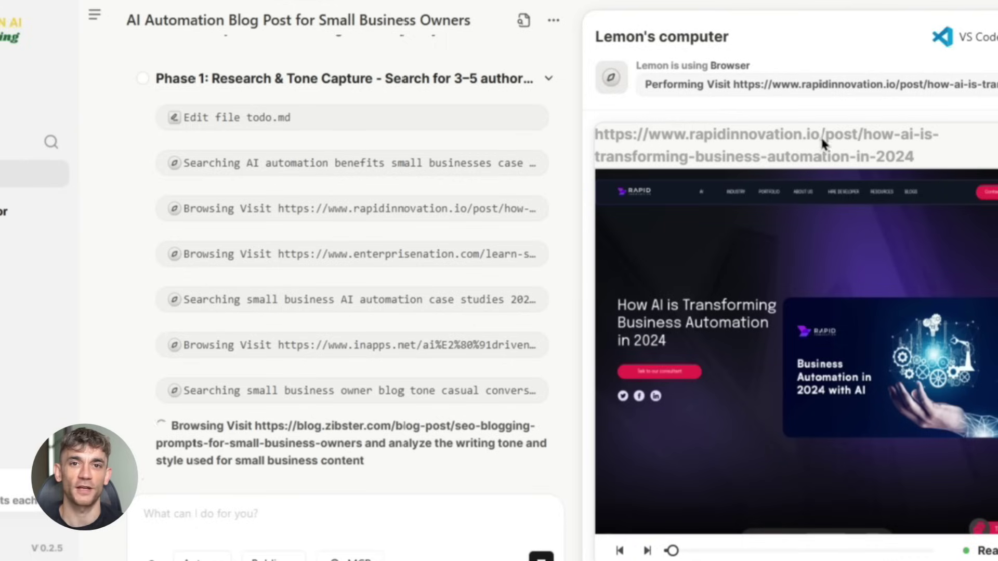
click(363, 254)
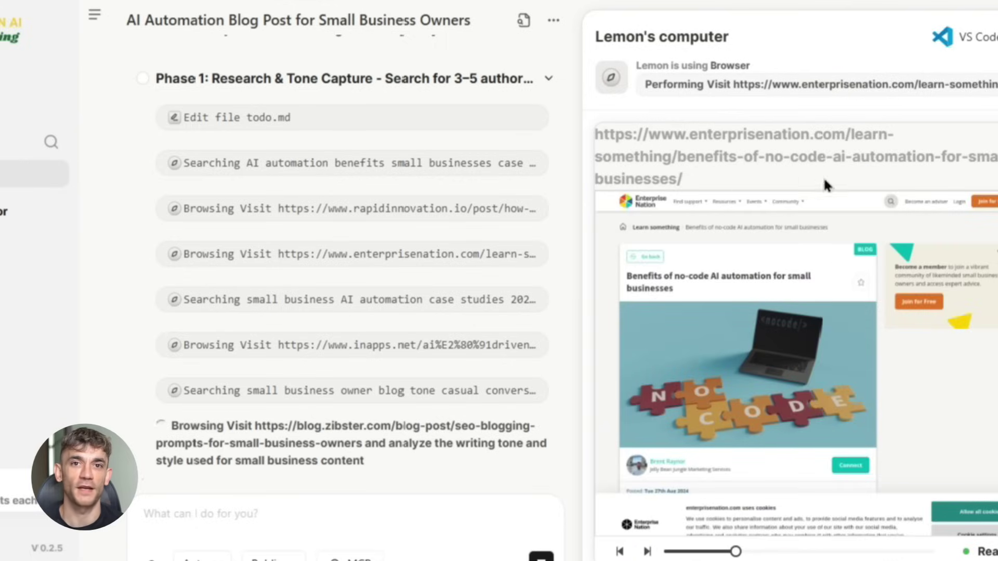
click(334, 170)
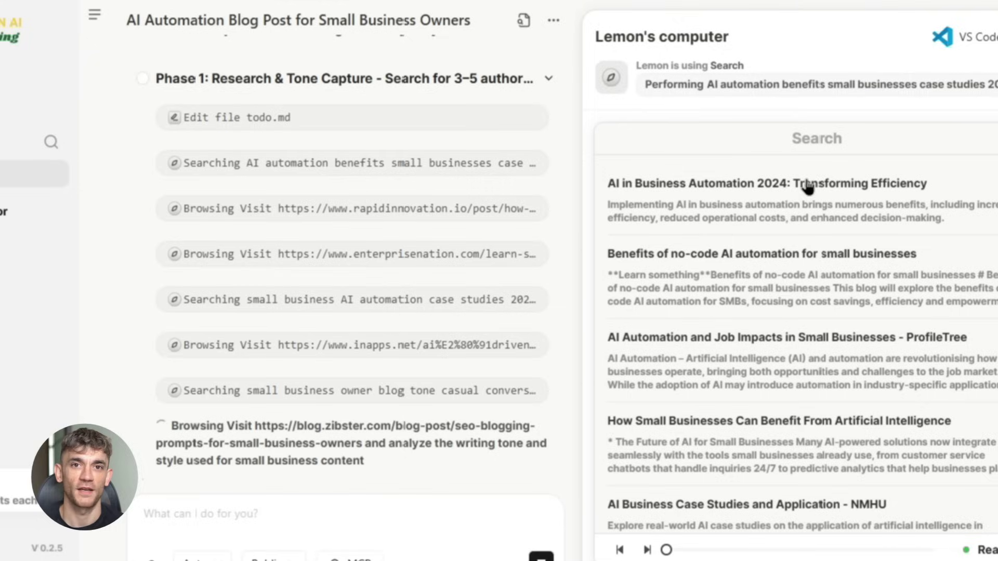
scroll(781, 309, down, 7)
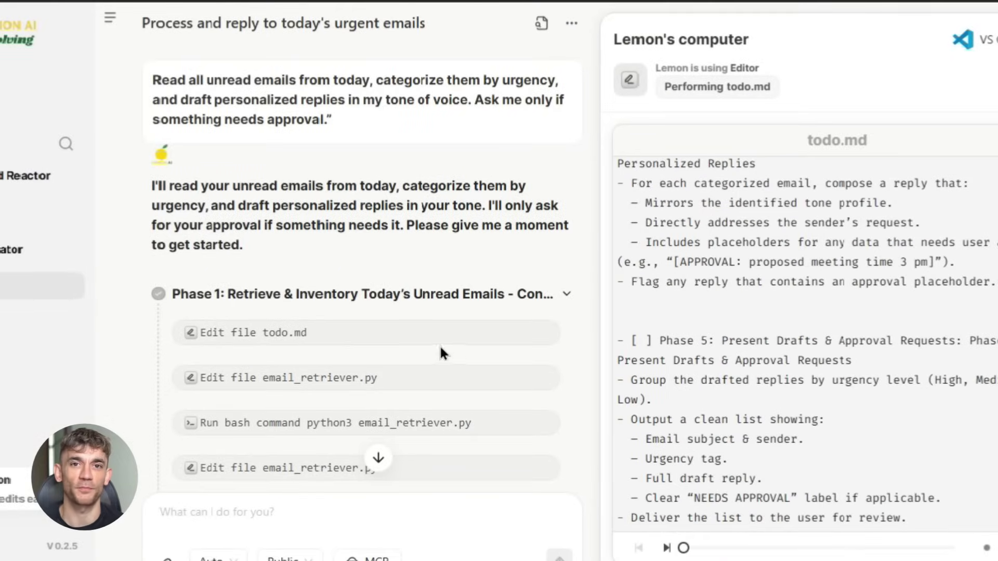
scroll(743, 229, down, 1)
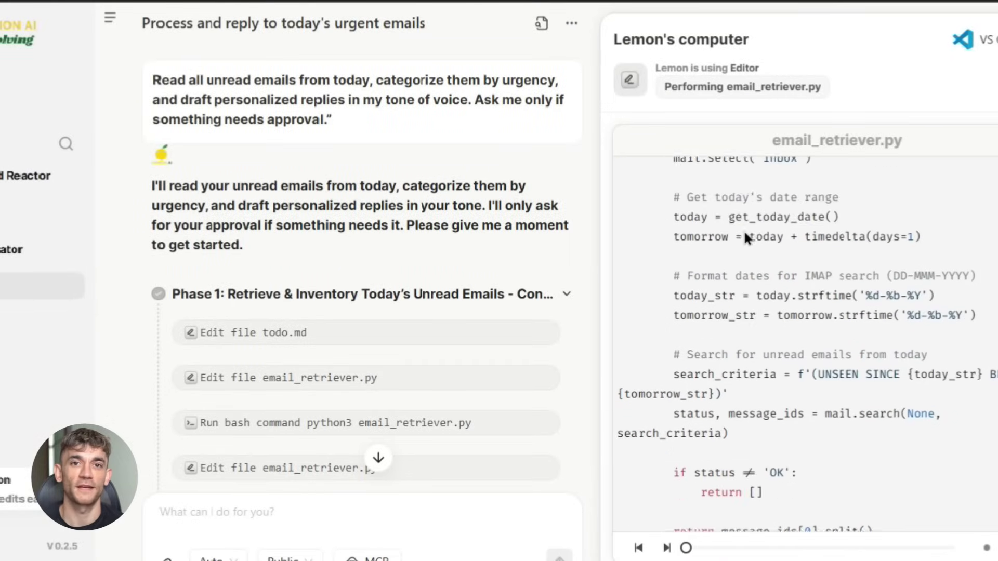
scroll(744, 230, up, 5)
scroll(742, 250, down, 20)
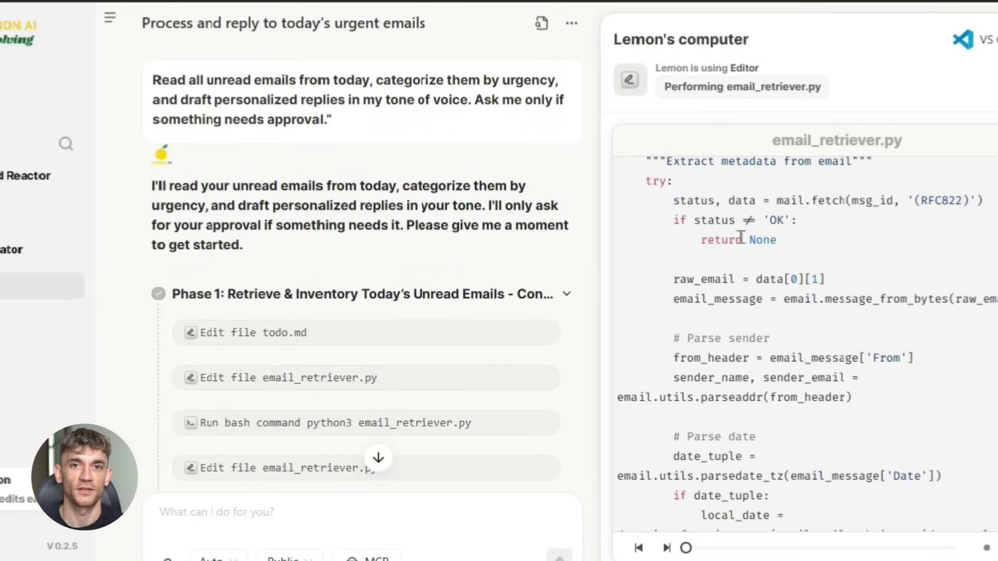
scroll(744, 268, down, 20)
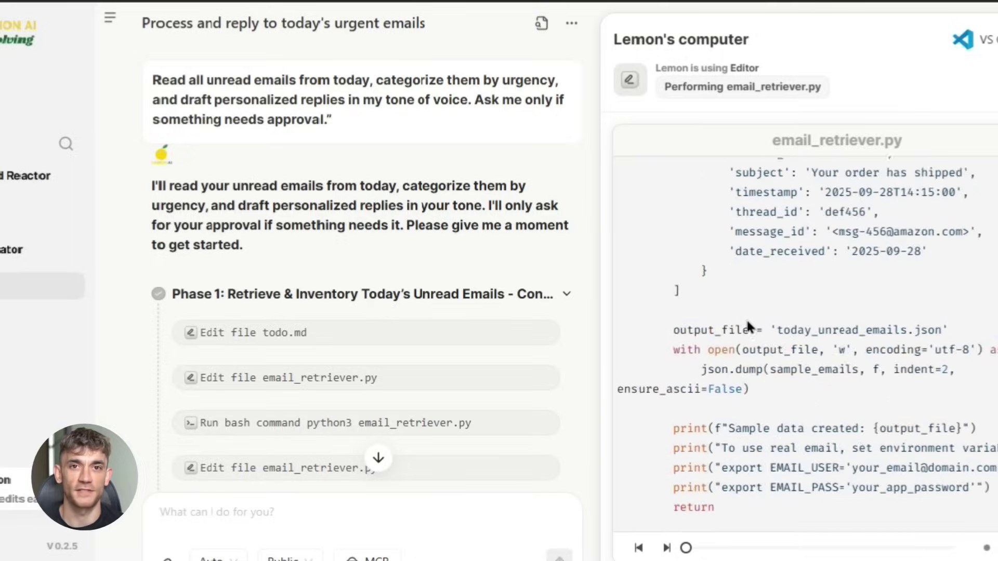
scroll(750, 330, down, 2)
click(396, 423)
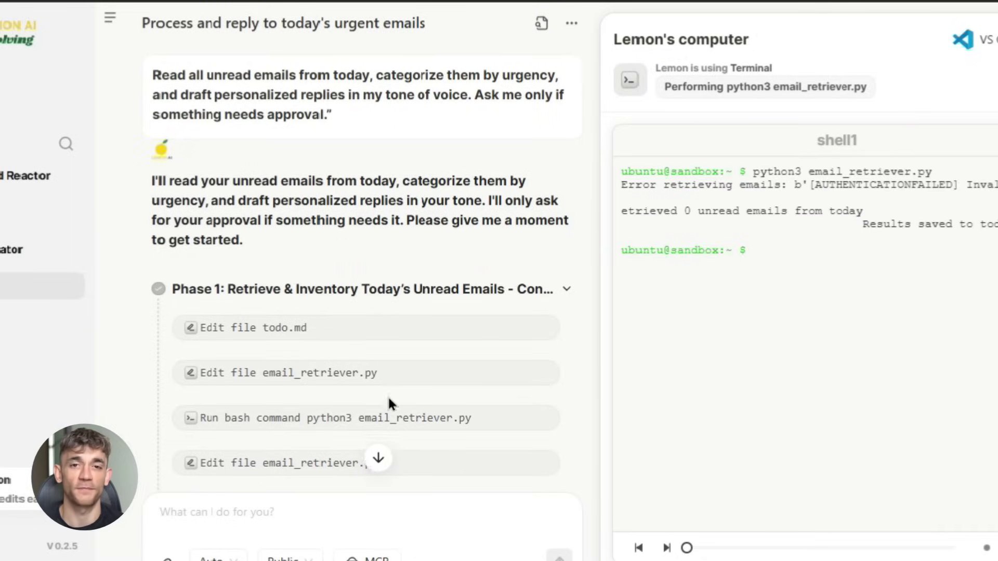
scroll(352, 353, down, 3)
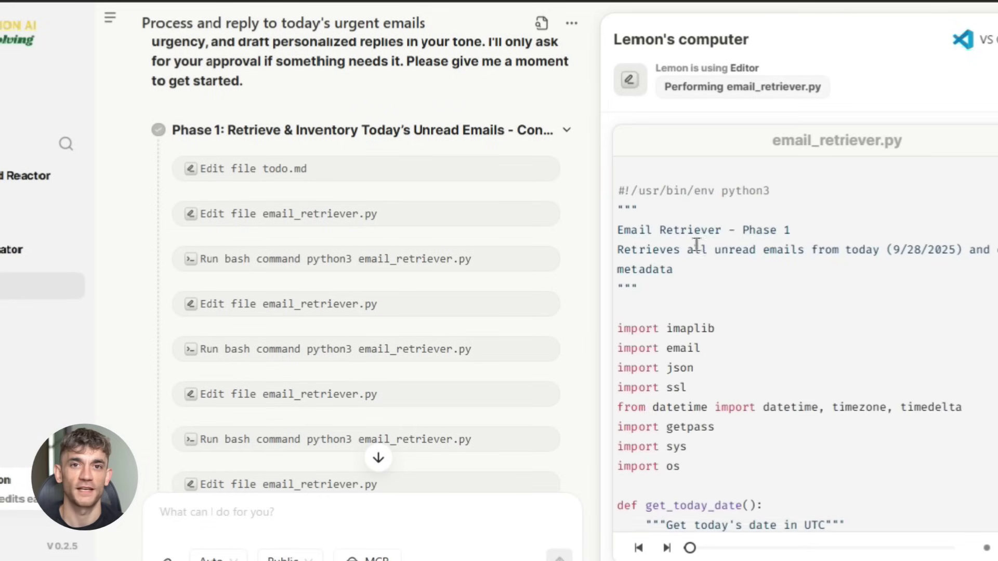
scroll(696, 245, down, 20)
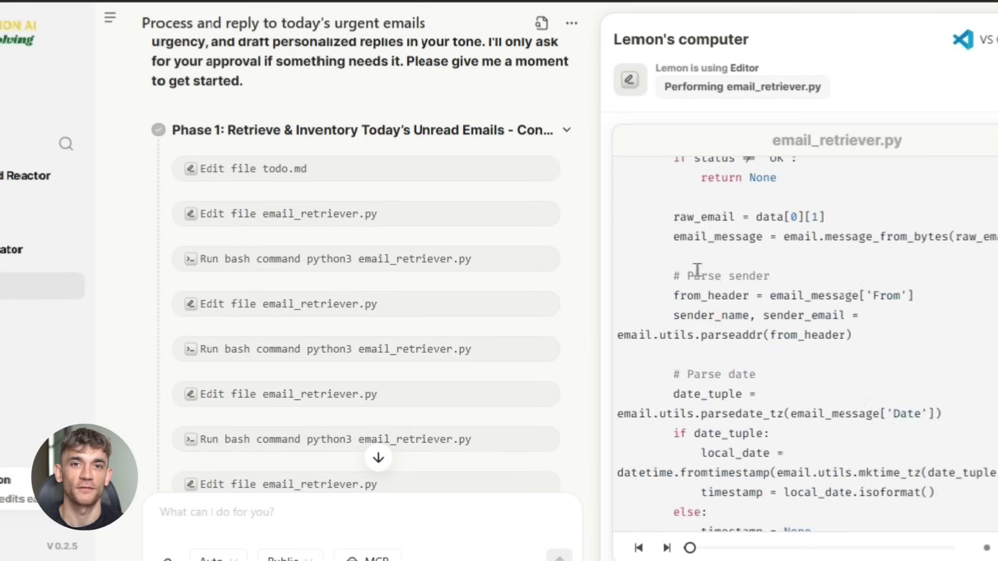
scroll(696, 269, down, 20)
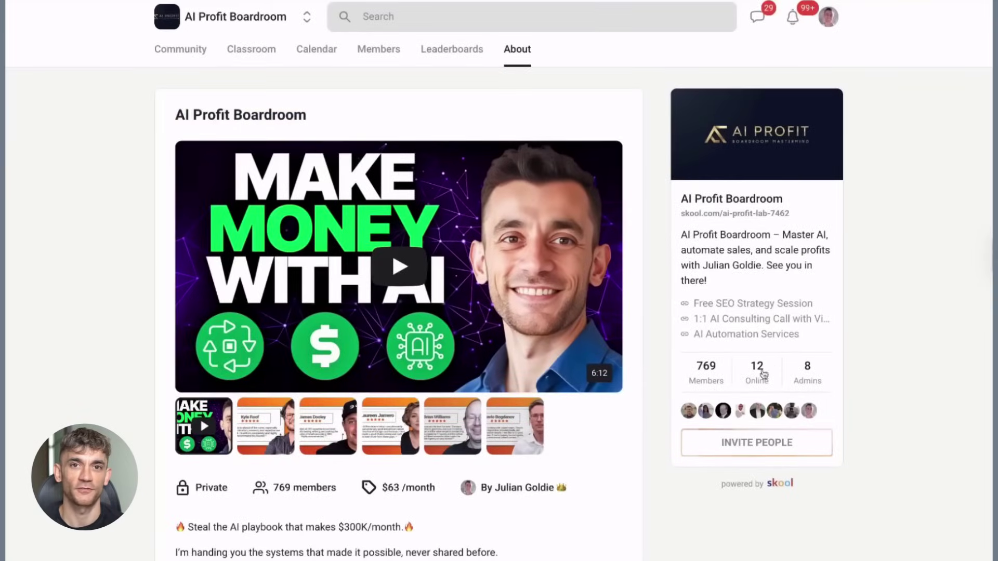
Browse the Classroom course catalogue and open the N8N Templates & Workflows course.
click(257, 56)
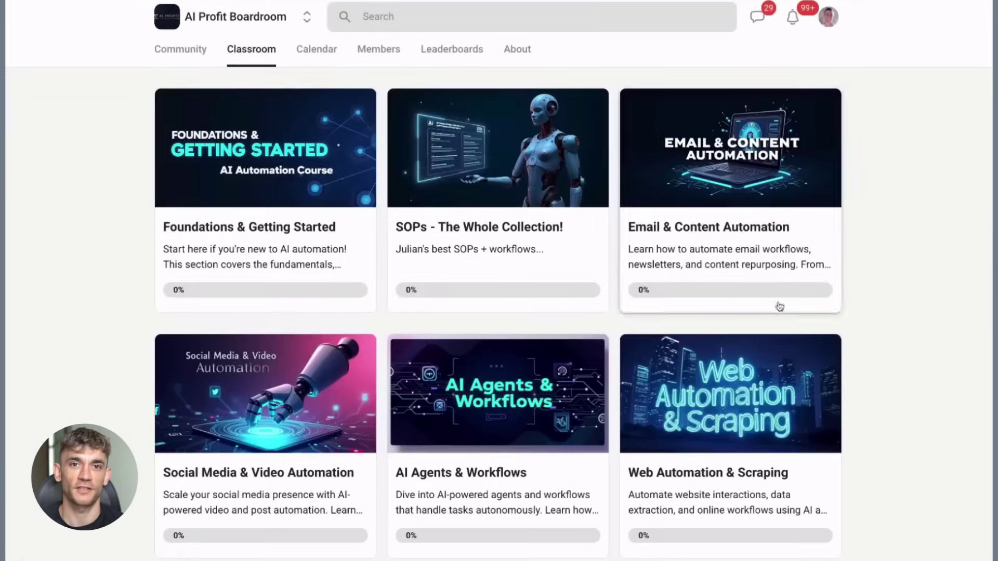
scroll(671, 315, down, 4)
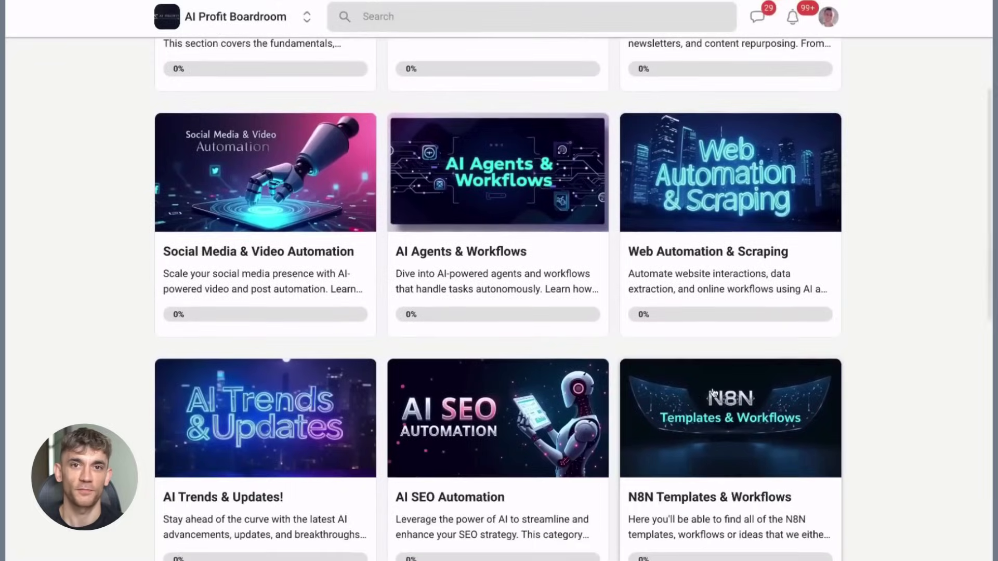
click(714, 393)
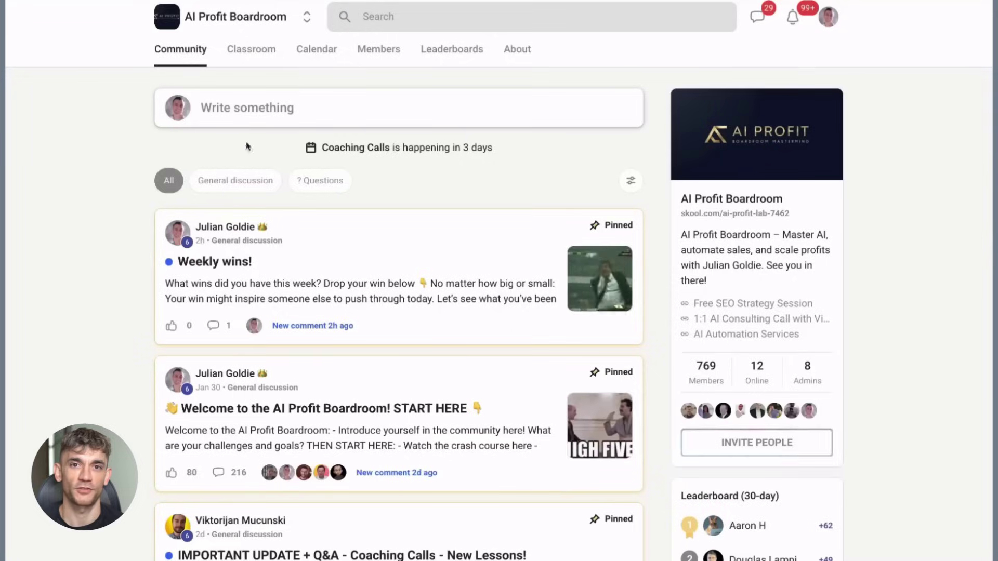
Read the Weekly wins! post, then the 'Welcome to the AI Profit Boardroom! START HERE' post.
click(435, 262)
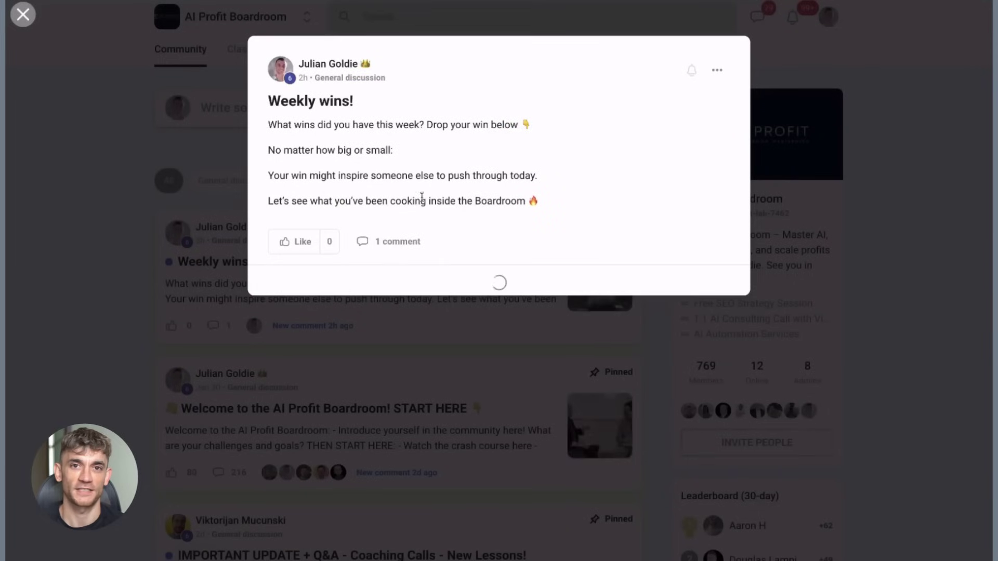
click(176, 246)
scroll(447, 338, down, 1)
click(452, 363)
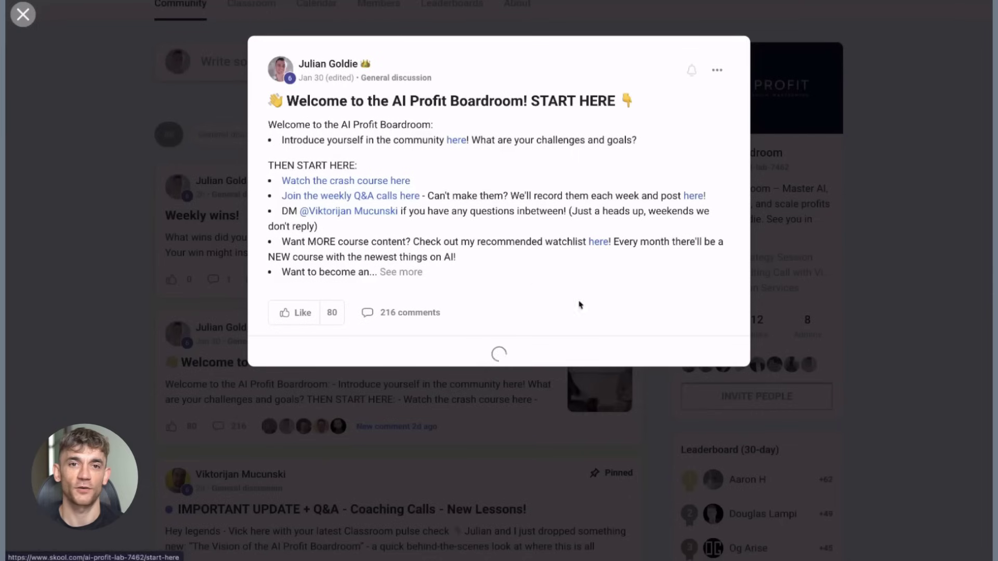
scroll(439, 239, down, 4)
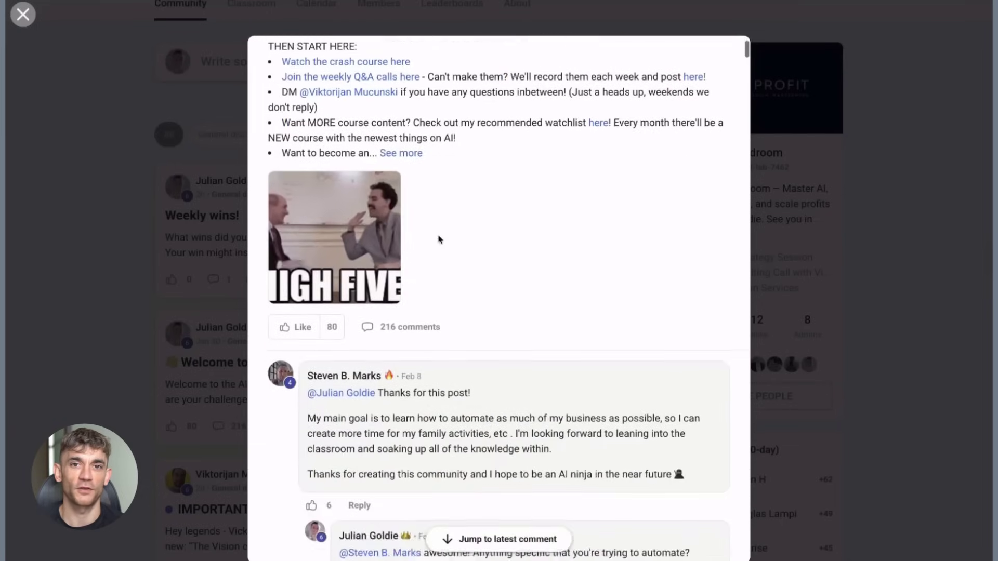
scroll(439, 239, down, 10)
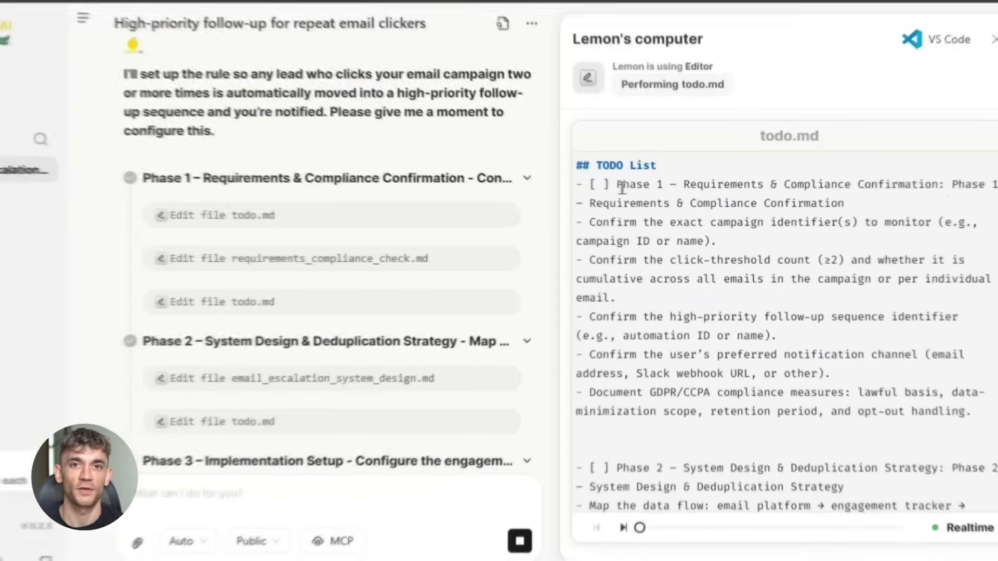
Read through todo.md and requirements_compliance_check.md, then reopen the updated todo.md plan.
scroll(815, 281, down, 10)
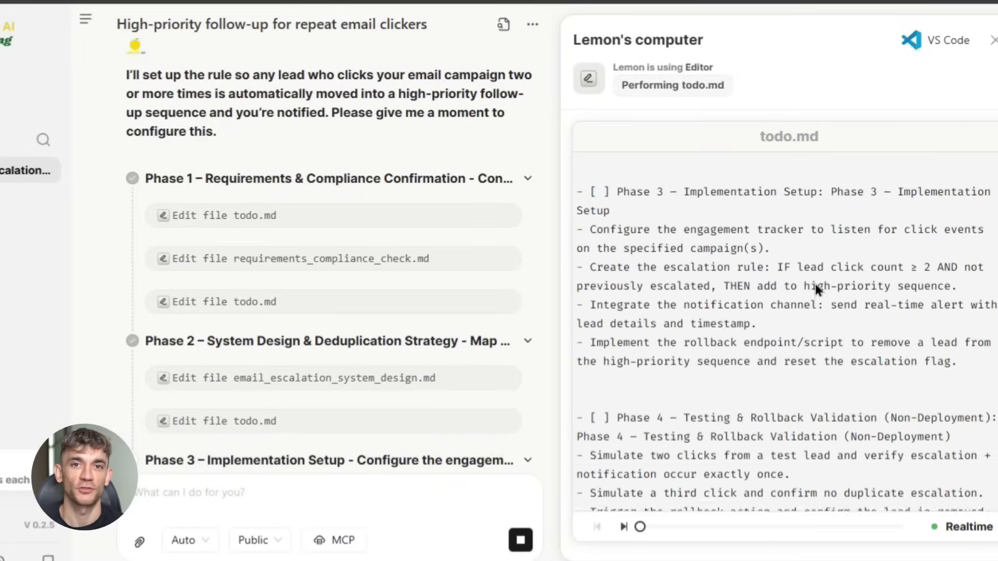
scroll(815, 286, down, 5)
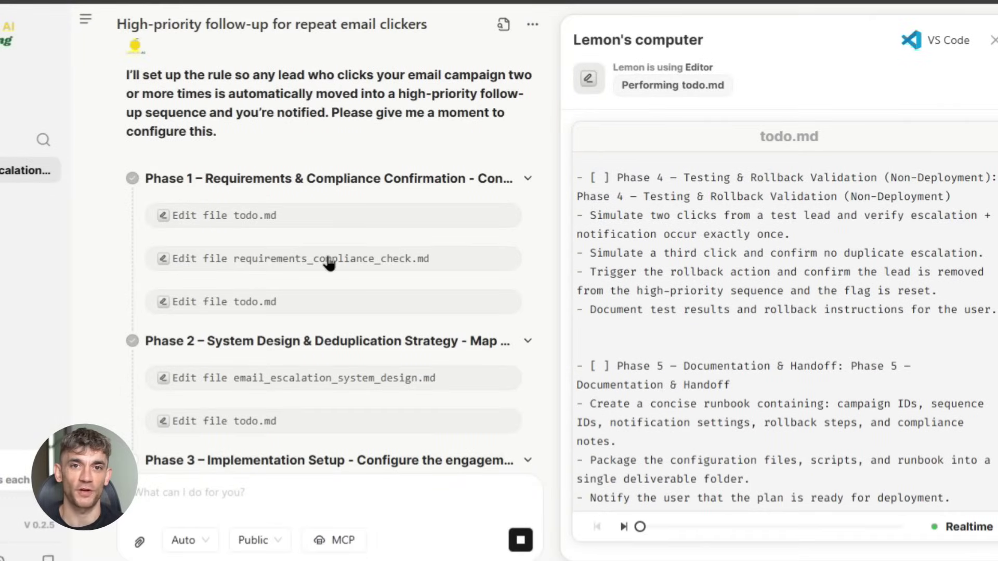
scroll(866, 298, up, 10)
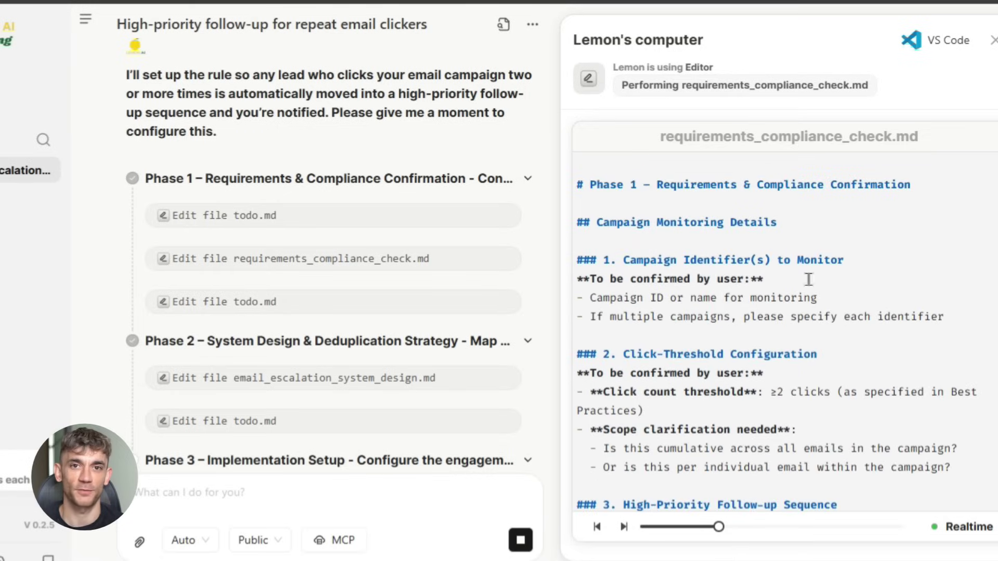
scroll(734, 408, down, 10)
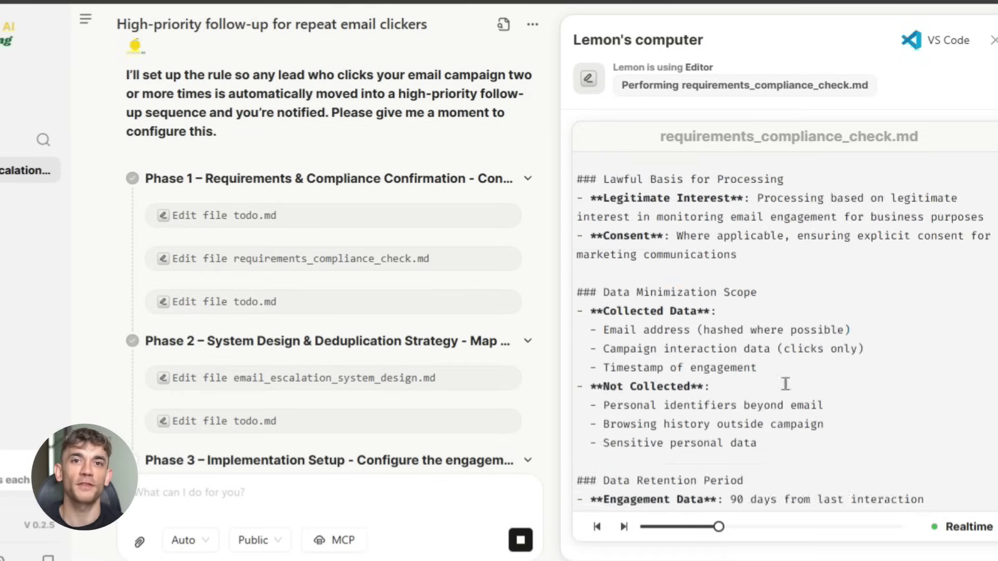
scroll(762, 407, down, 3)
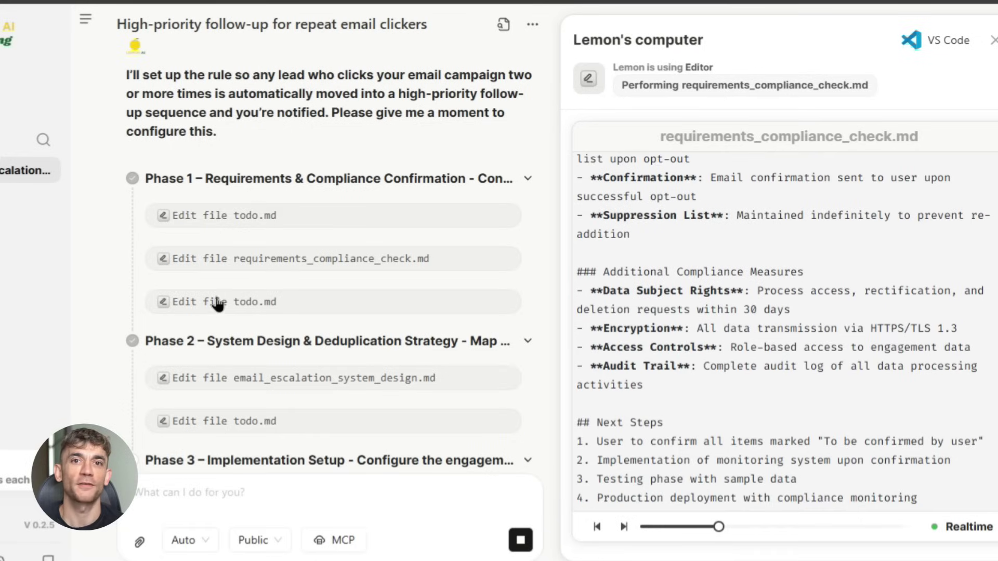
click(222, 308)
scroll(761, 218, up, 12)
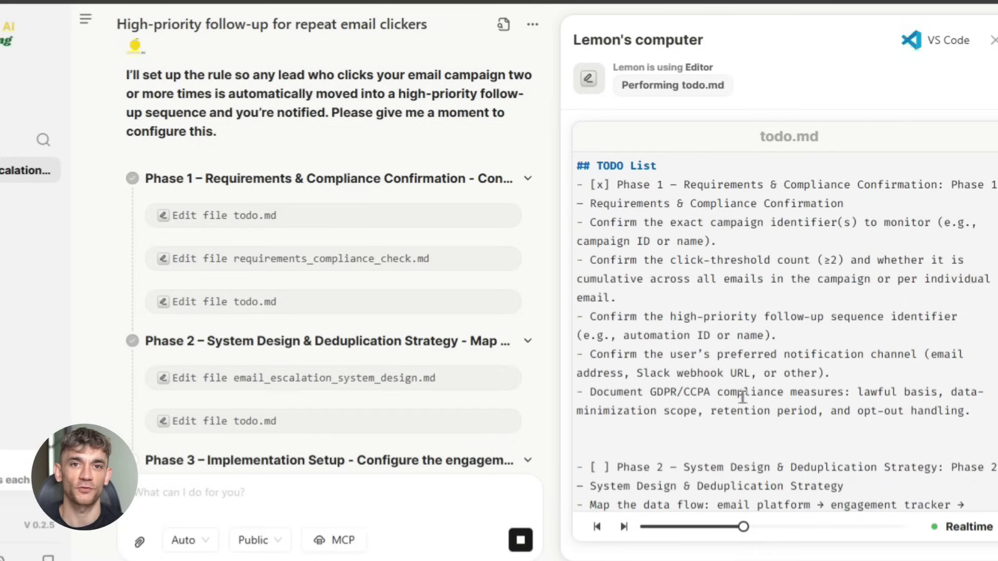
scroll(875, 450, down, 20)
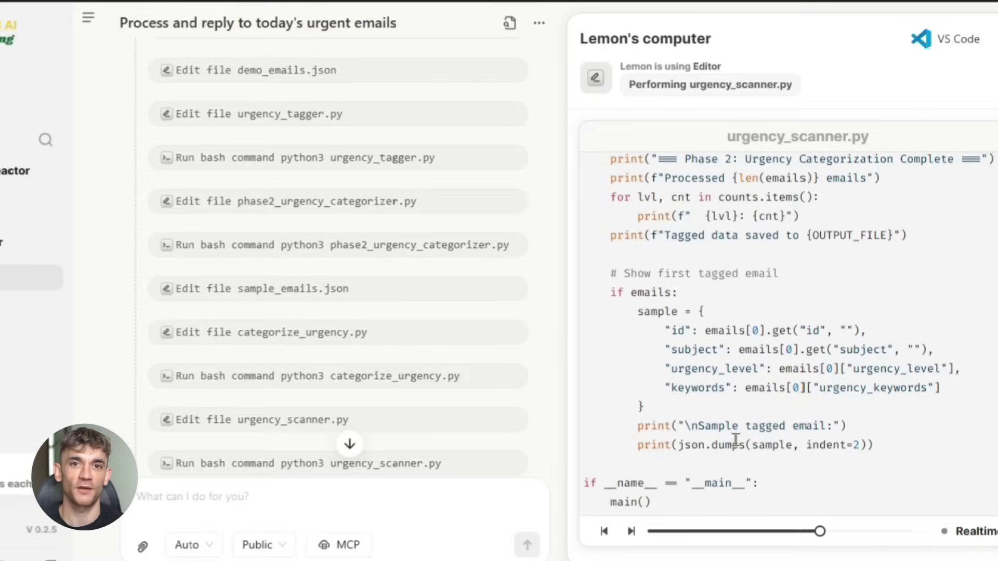
Scroll the urgent-emails step list and editor through phase2_urgency.py and tone_analyzer.py.
scroll(369, 364, down, 2)
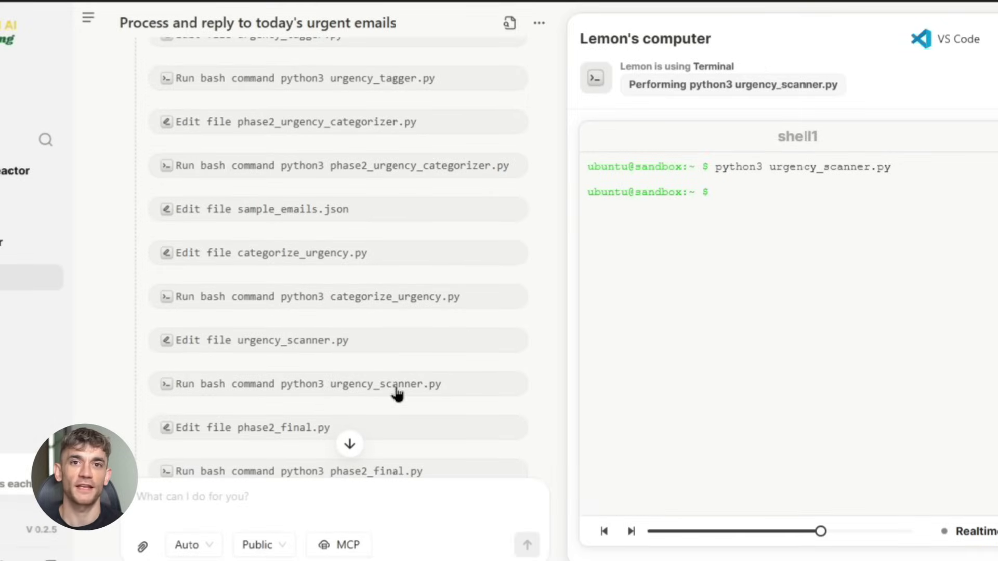
scroll(379, 370, down, 5)
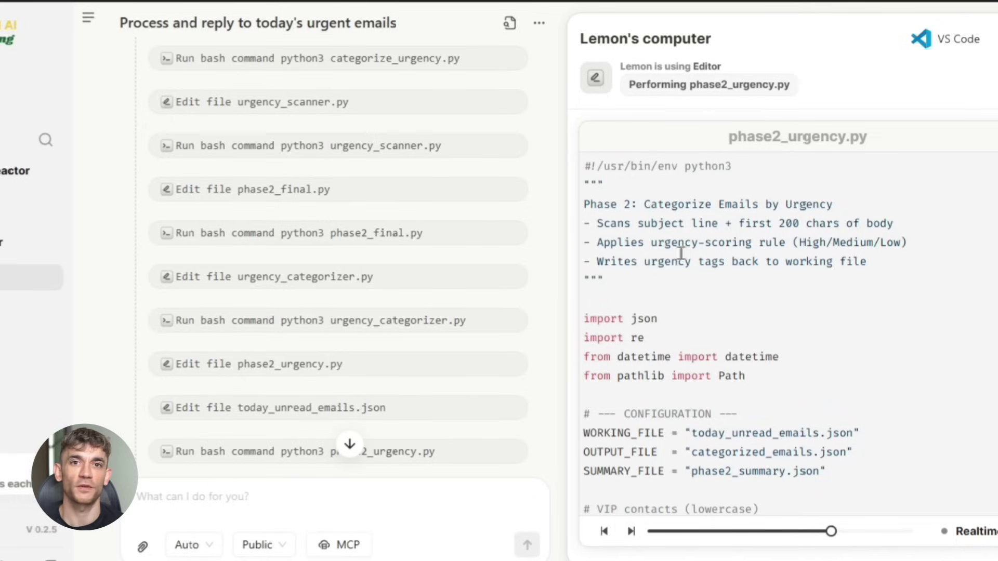
scroll(681, 253, down, 15)
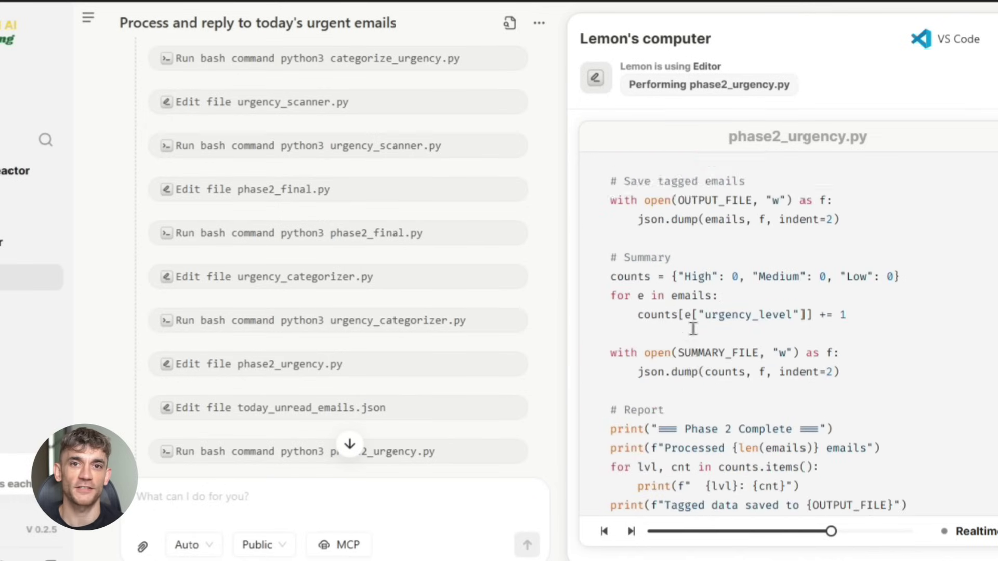
scroll(693, 329, down, 5)
scroll(491, 336, down, 3)
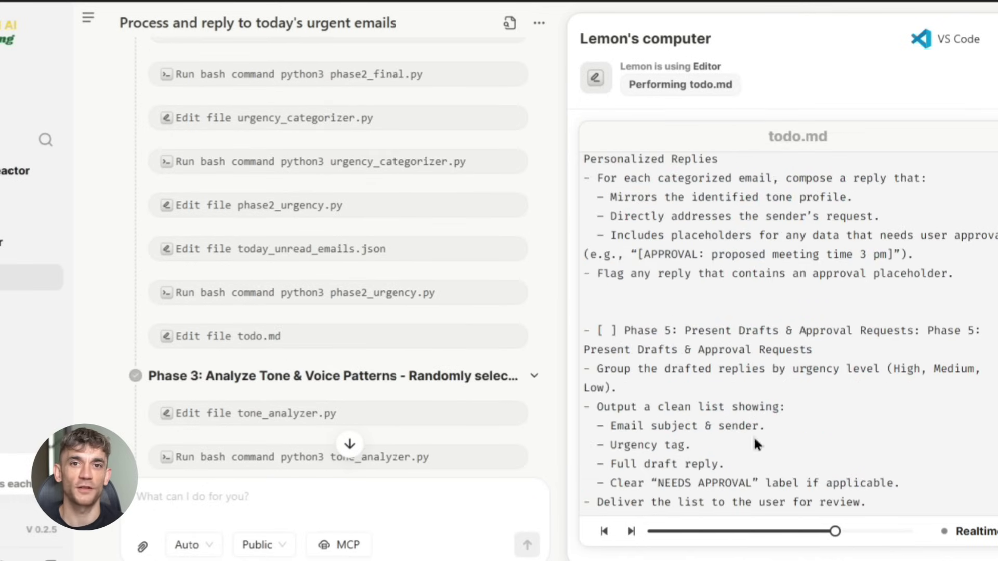
scroll(753, 436, up, 10)
scroll(295, 382, down, 2)
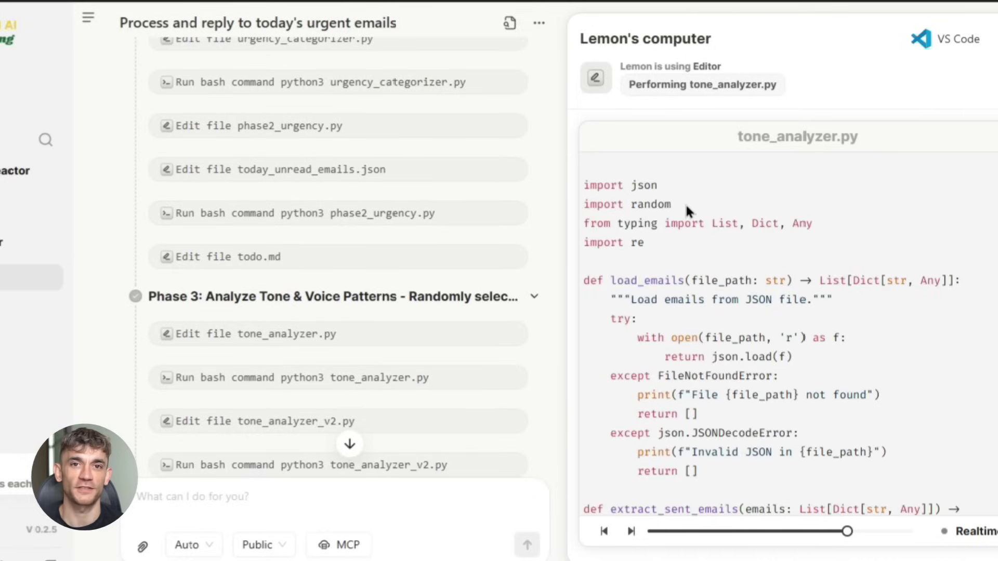
scroll(684, 206, down, 8)
scroll(694, 238, down, 20)
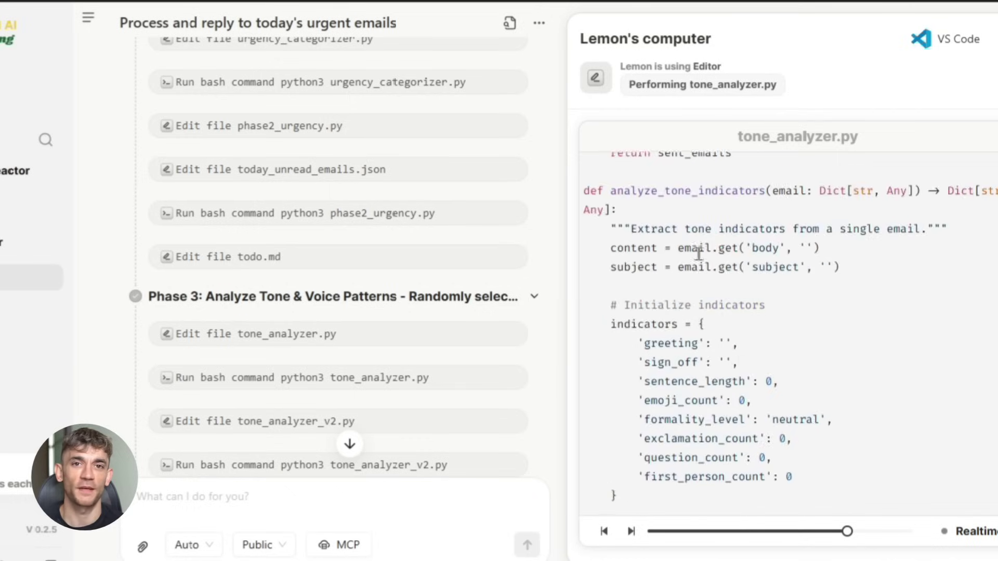
scroll(708, 279, down, 20)
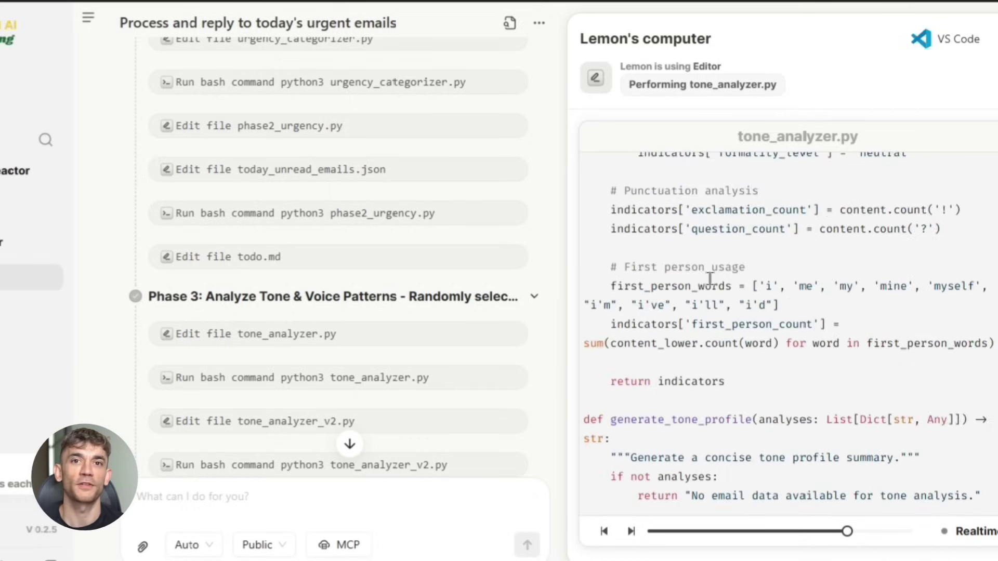
scroll(712, 287, down, 10)
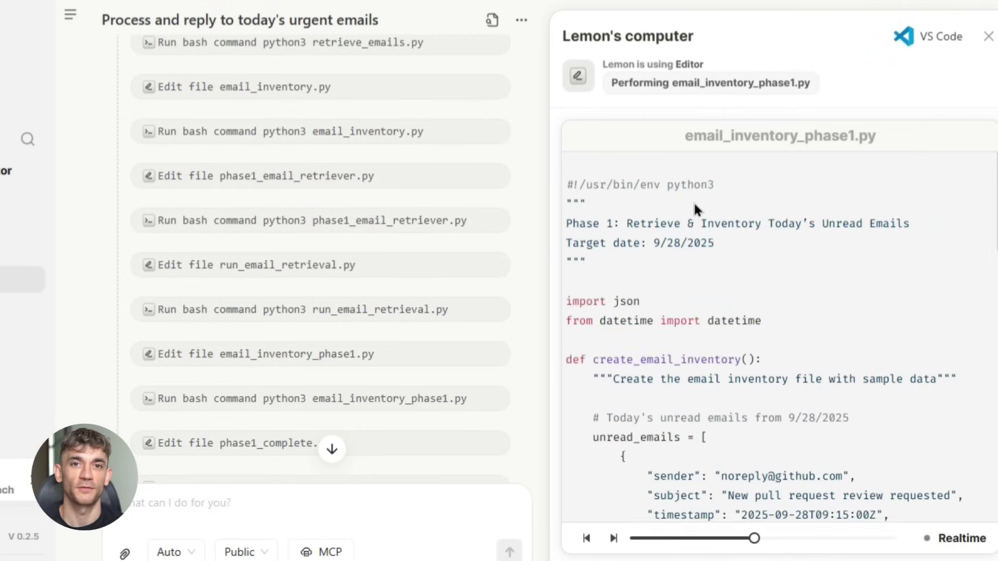
Look over phase2_urgency.py and show the terminal run of email_inventory_phase1.py.
scroll(693, 201, down, 20)
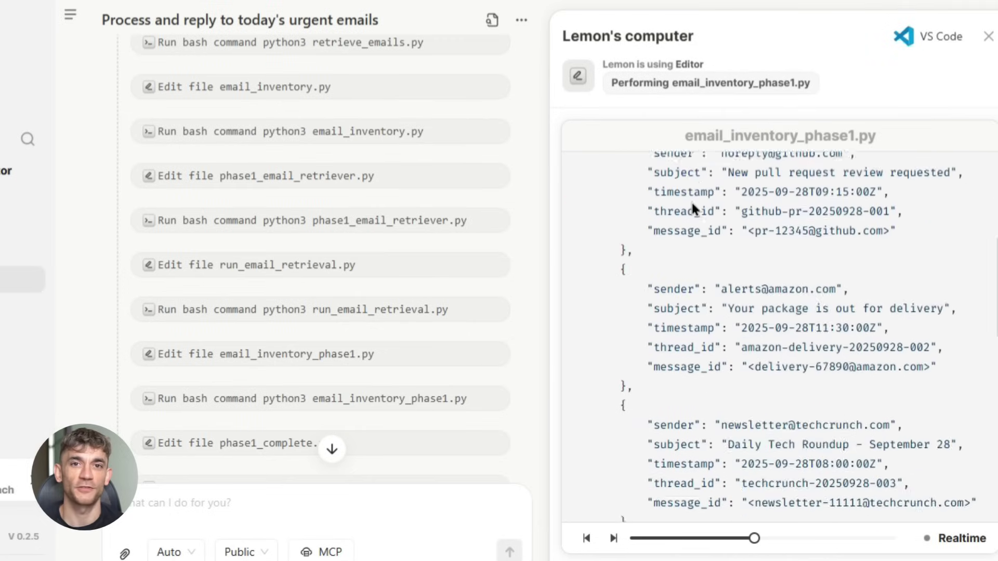
scroll(690, 205, up, 3)
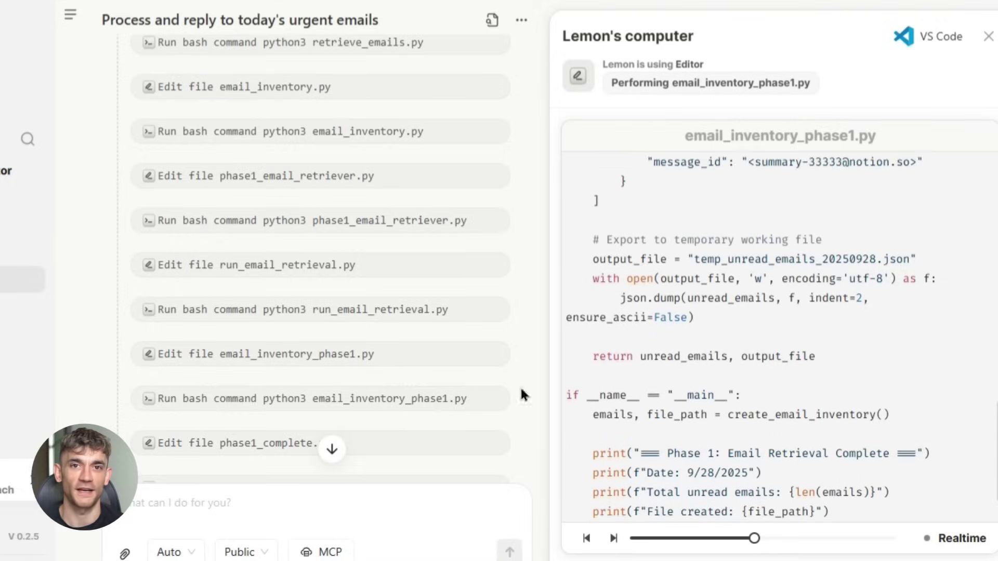
scroll(814, 338, down, 3)
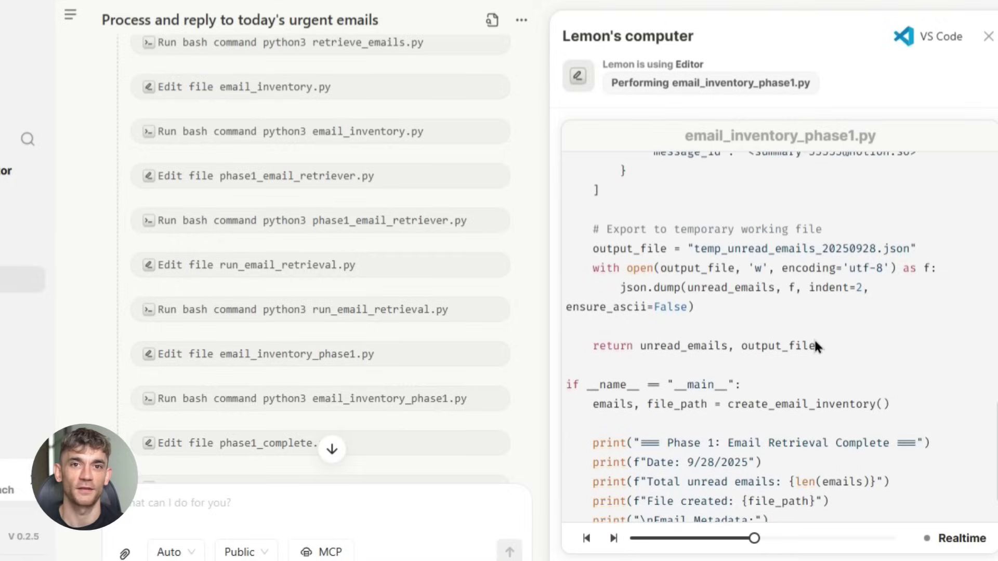
click(482, 391)
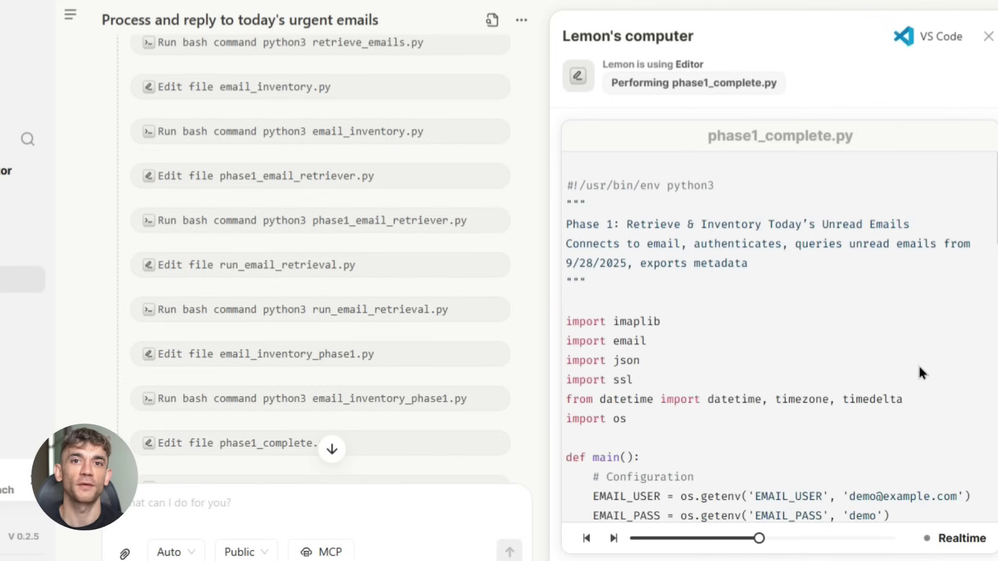
Follow the replay forward to the phase4_results.json reply-draft approval placeholders.
scroll(919, 373, down, 15)
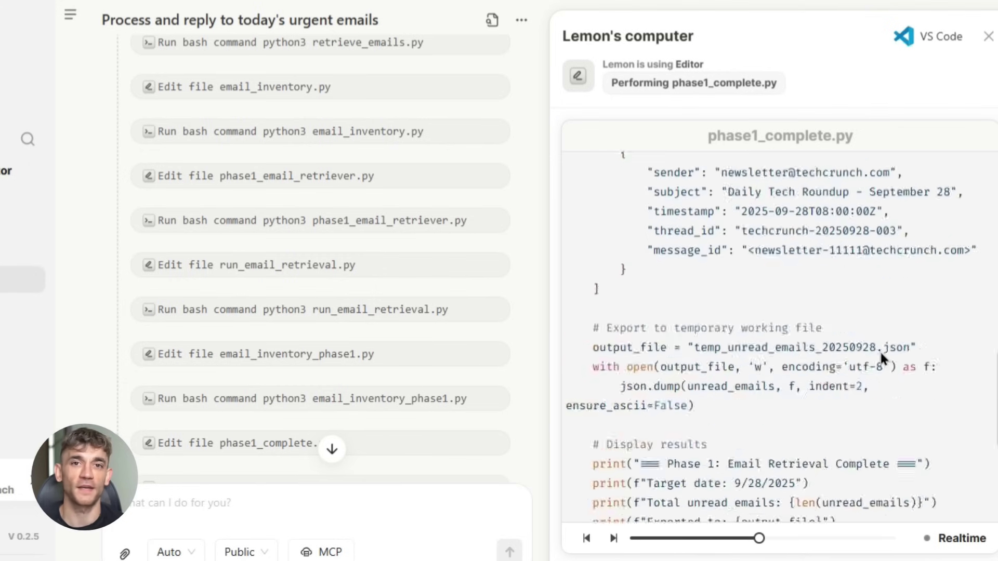
scroll(881, 352, down, 6)
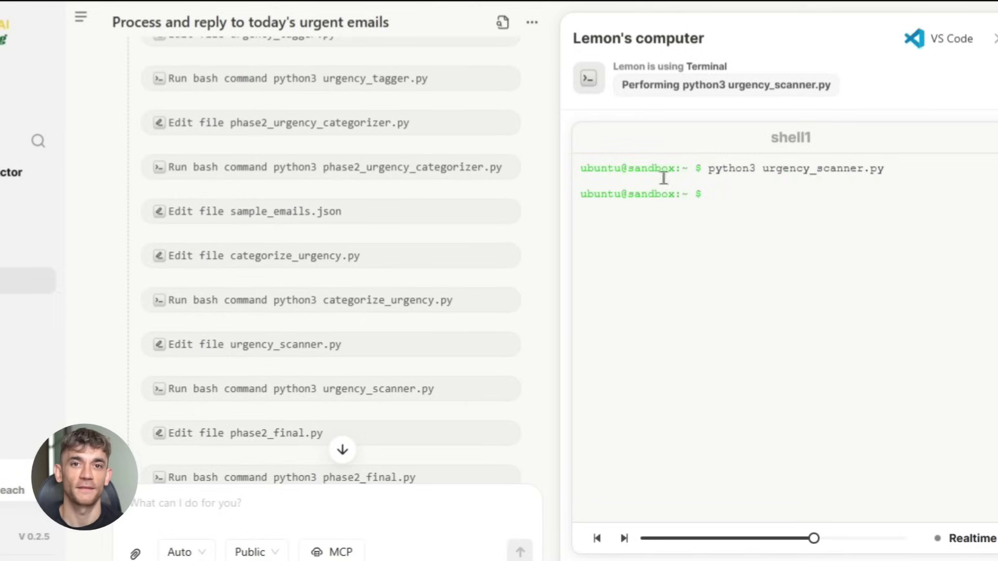
scroll(373, 374, down, 5)
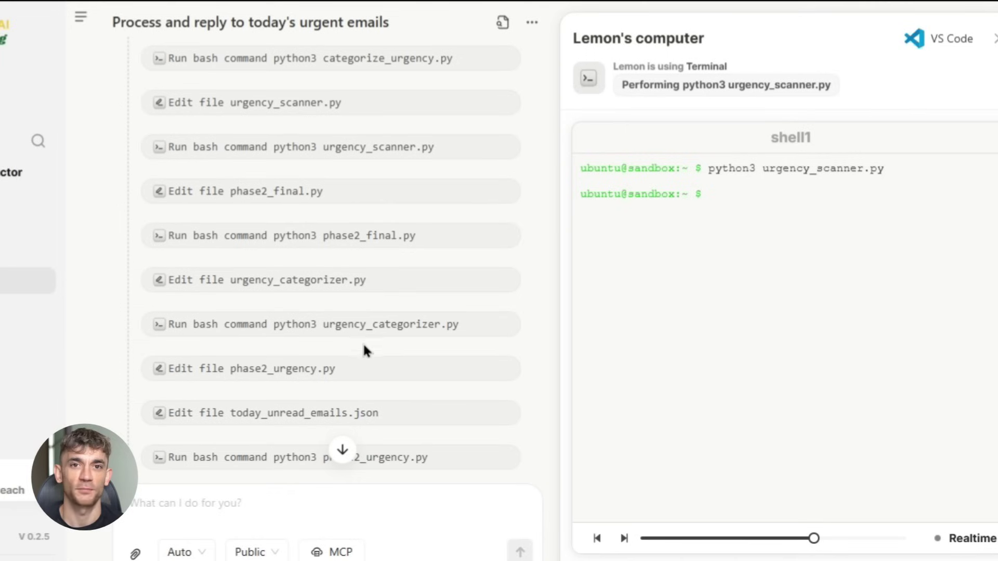
scroll(675, 307, down, 20)
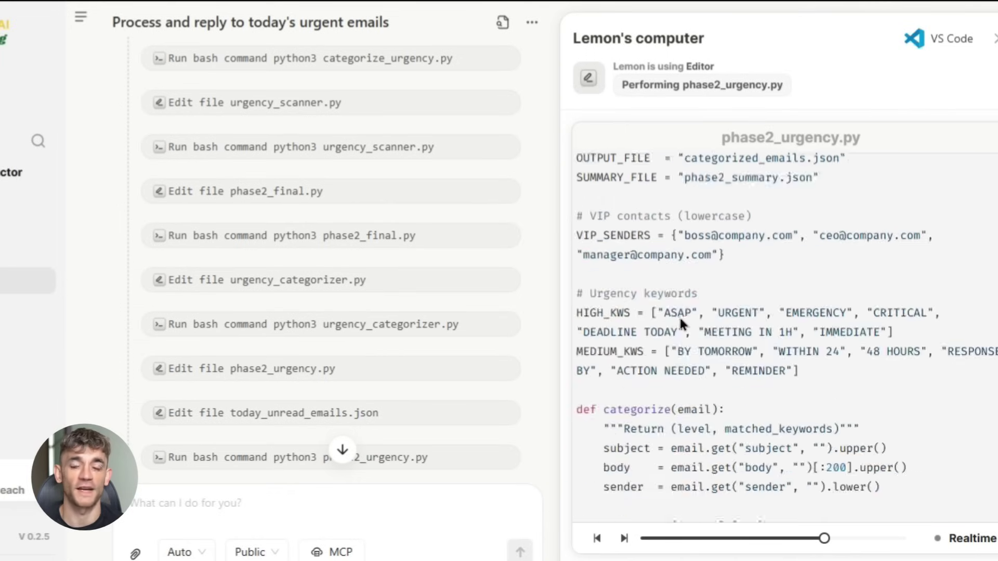
scroll(686, 342, down, 4)
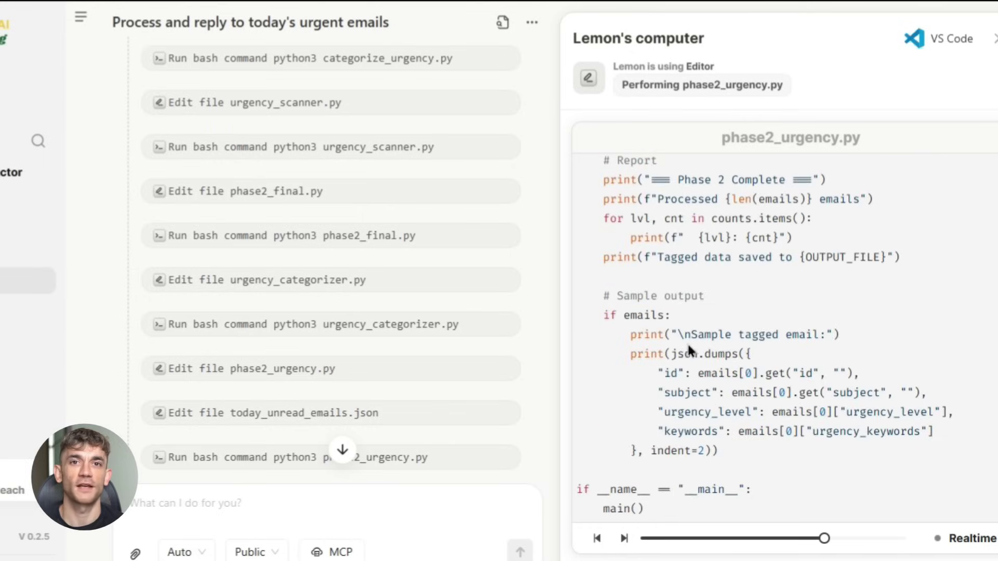
scroll(465, 339, down, 3)
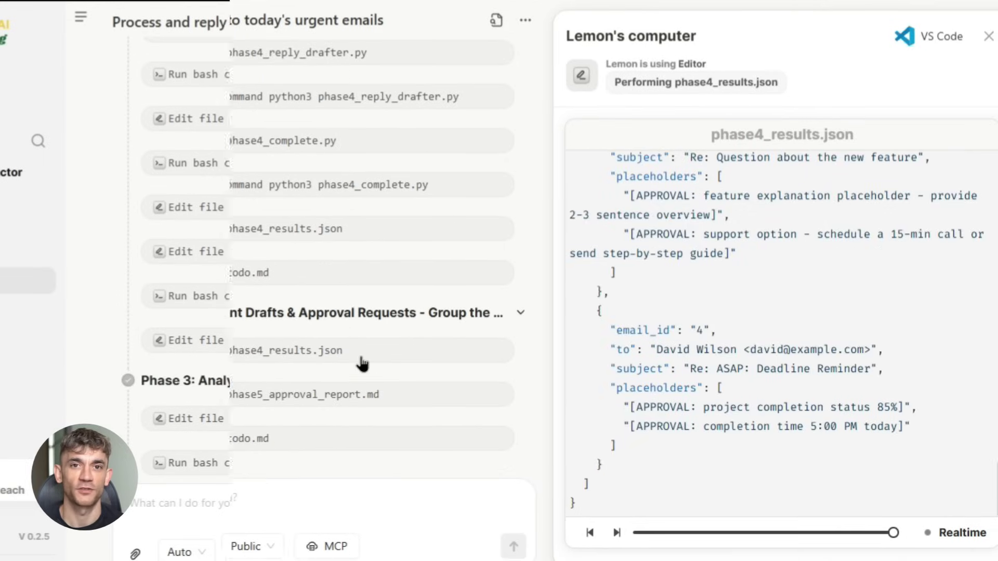
Read phase5_approval_report.md listing the drafted replies, then show the task's todo.md list.
scroll(737, 277, up, 15)
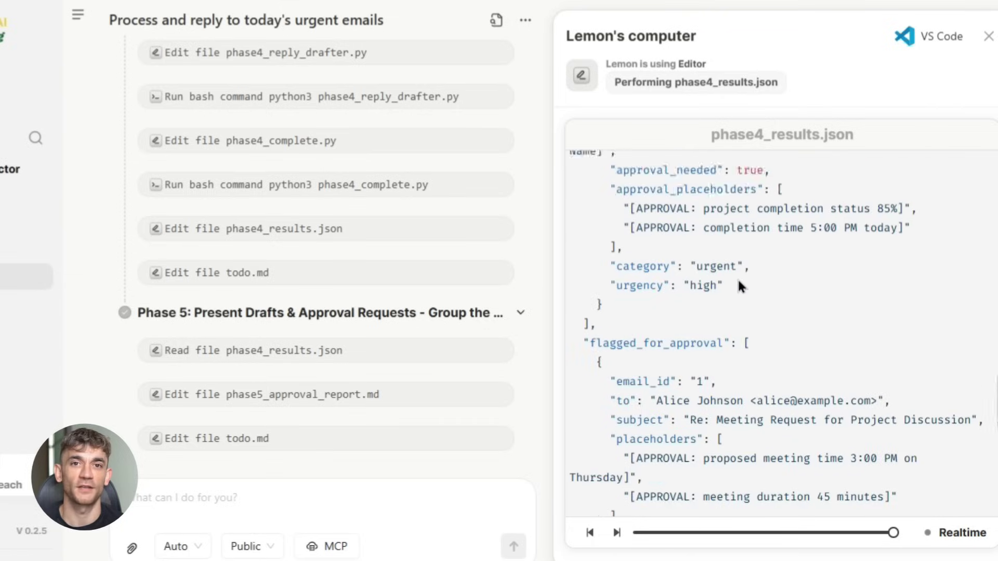
scroll(733, 272, up, 10)
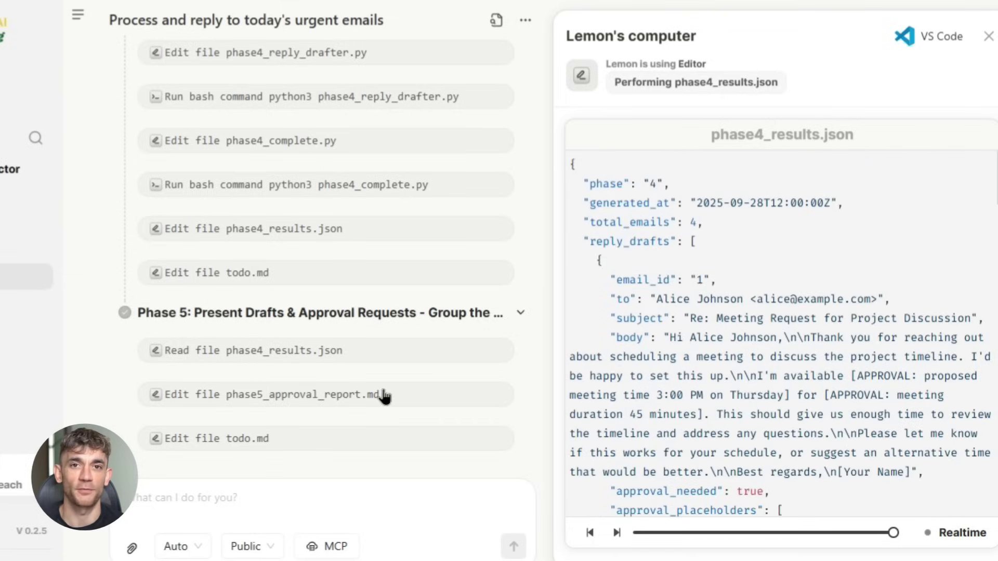
click(385, 396)
scroll(680, 257, down, 10)
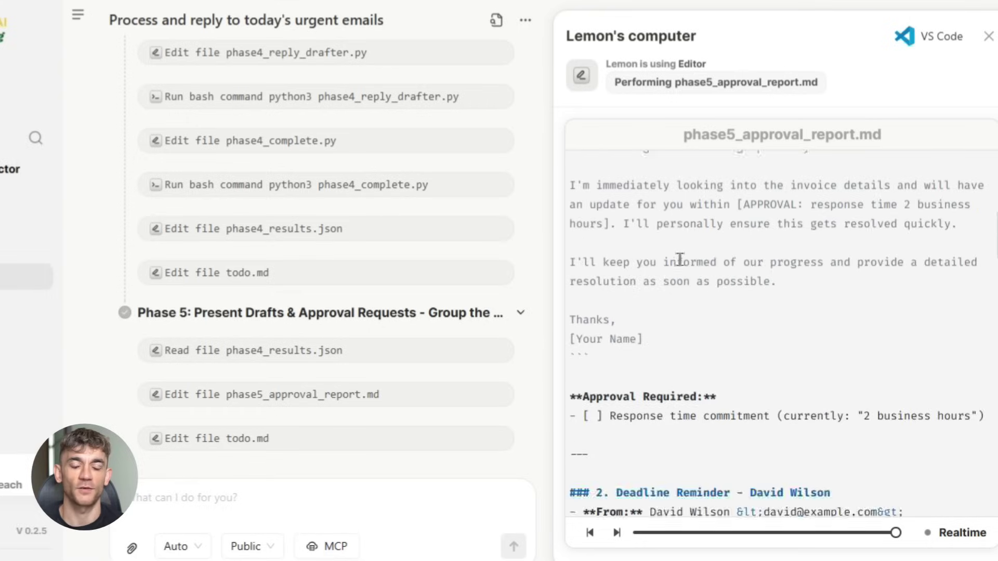
scroll(681, 260, down, 12)
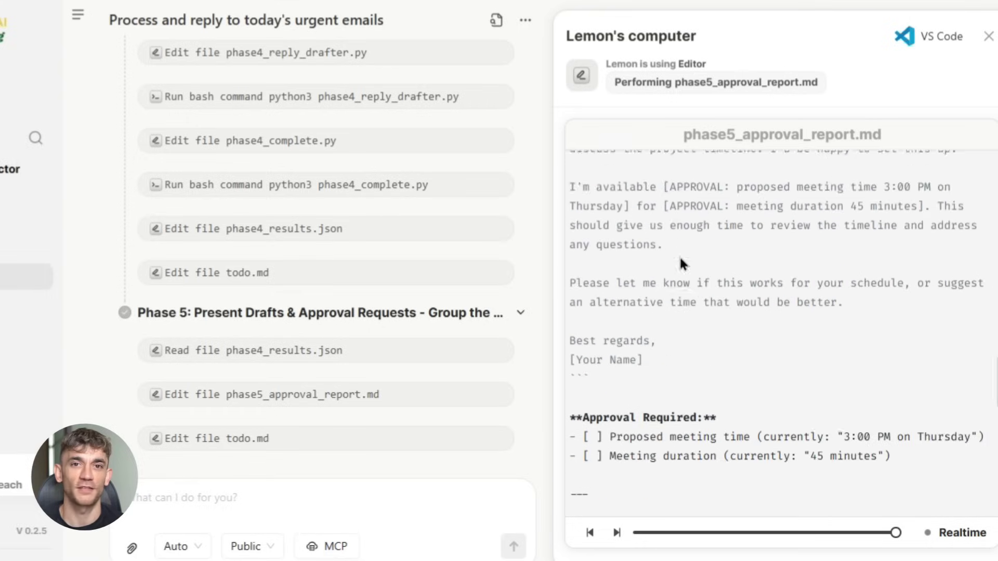
scroll(681, 260, down, 12)
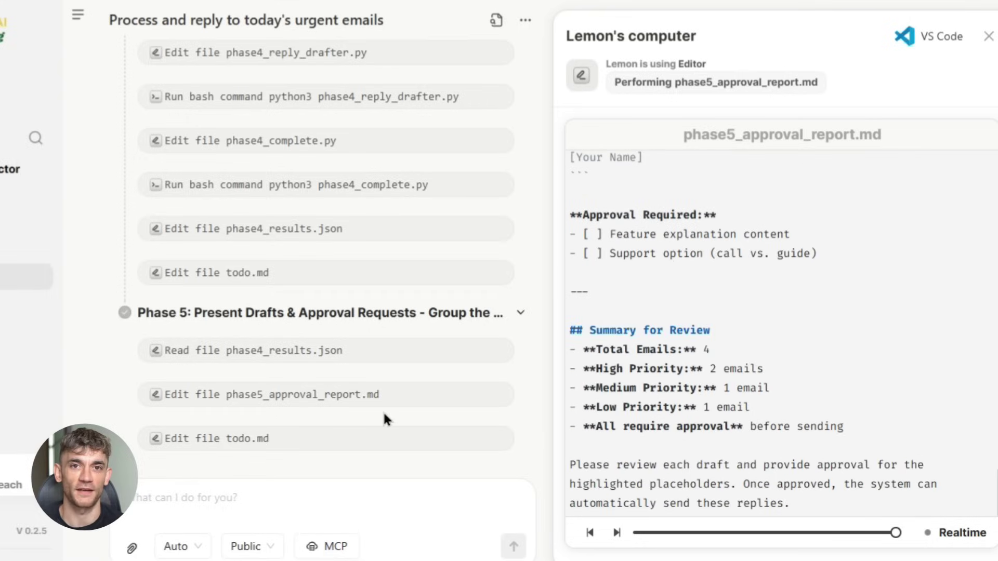
click(355, 442)
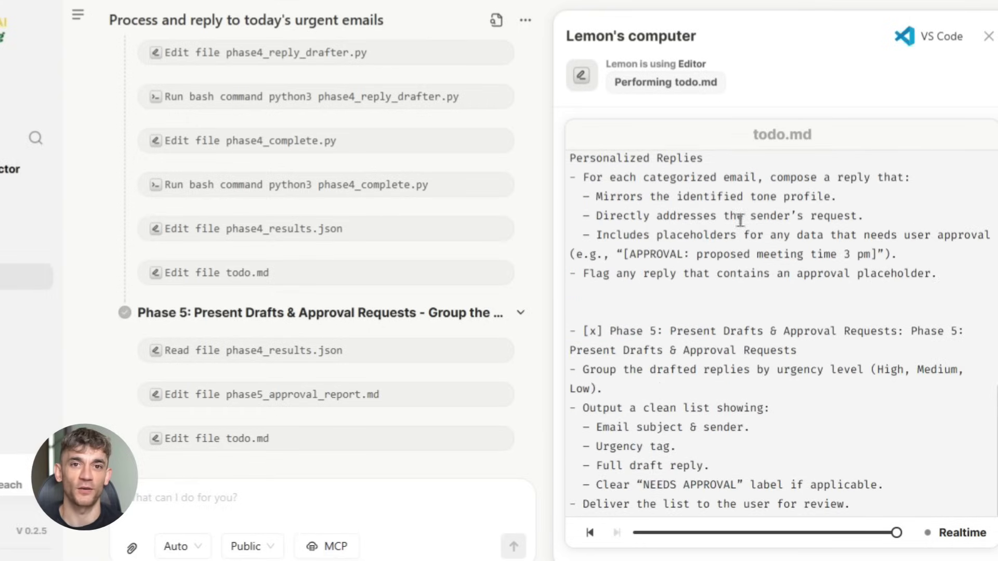
scroll(734, 230, up, 10)
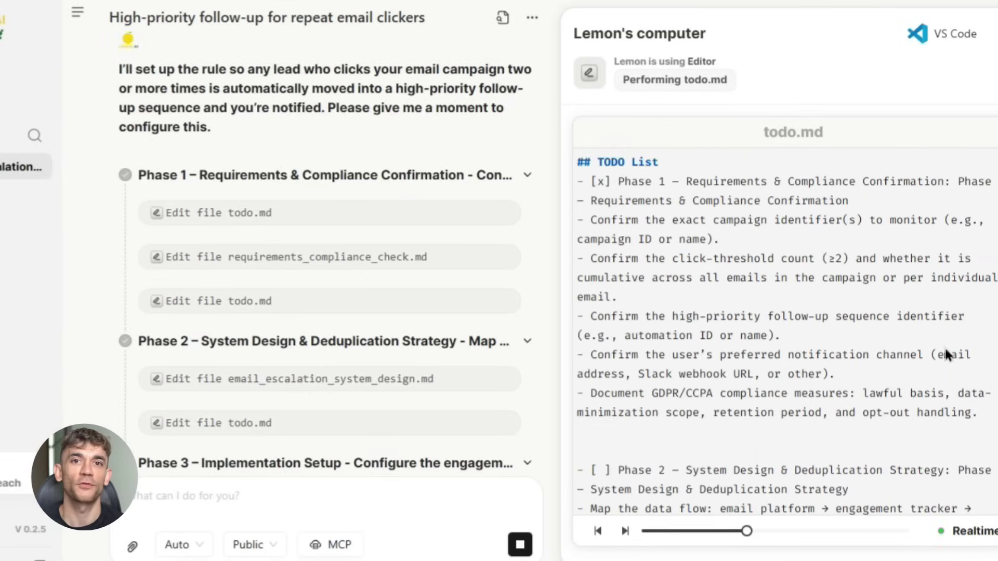
Read all of email_escalation_system_design.md, then reopen todo.md showing Phase 1 complete.
scroll(831, 453, down, 15)
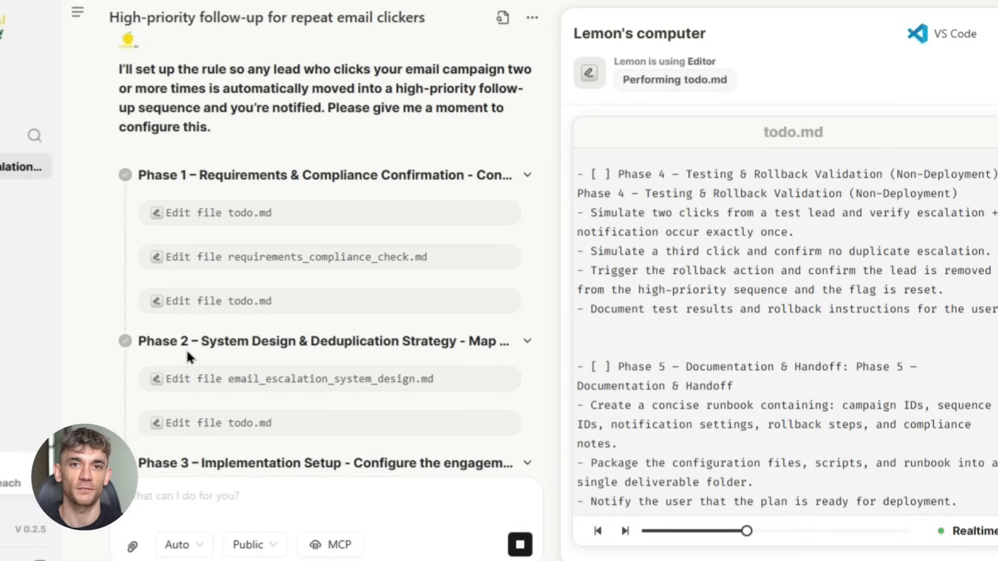
click(387, 380)
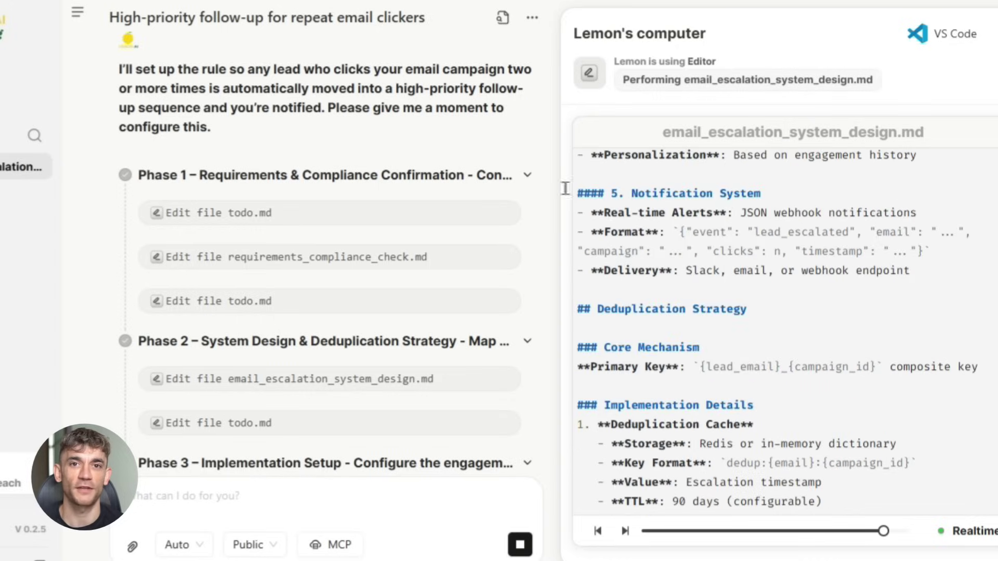
scroll(891, 233, up, 12)
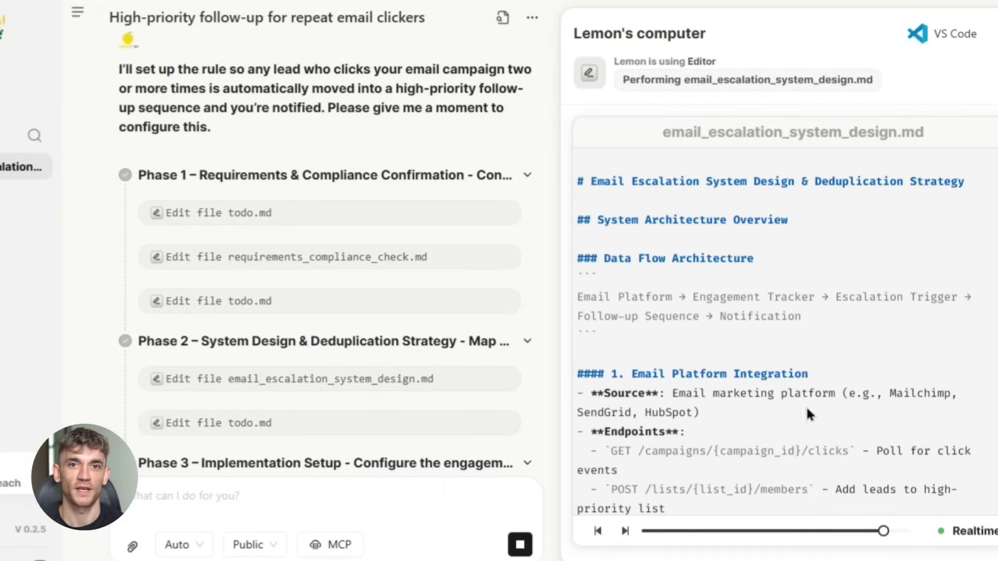
scroll(808, 414, down, 8)
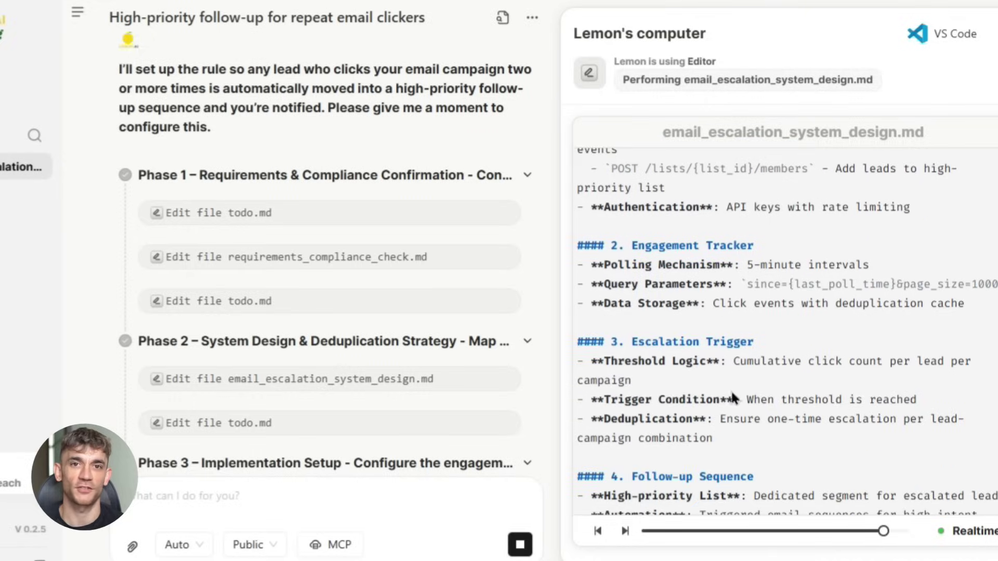
scroll(740, 405, down, 7)
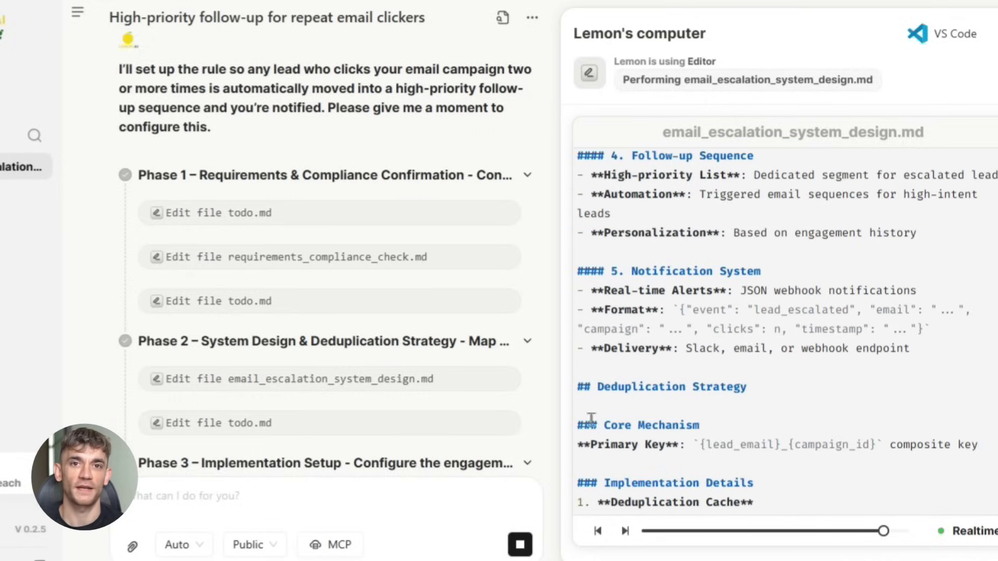
scroll(784, 406, down, 3)
scroll(708, 449, down, 10)
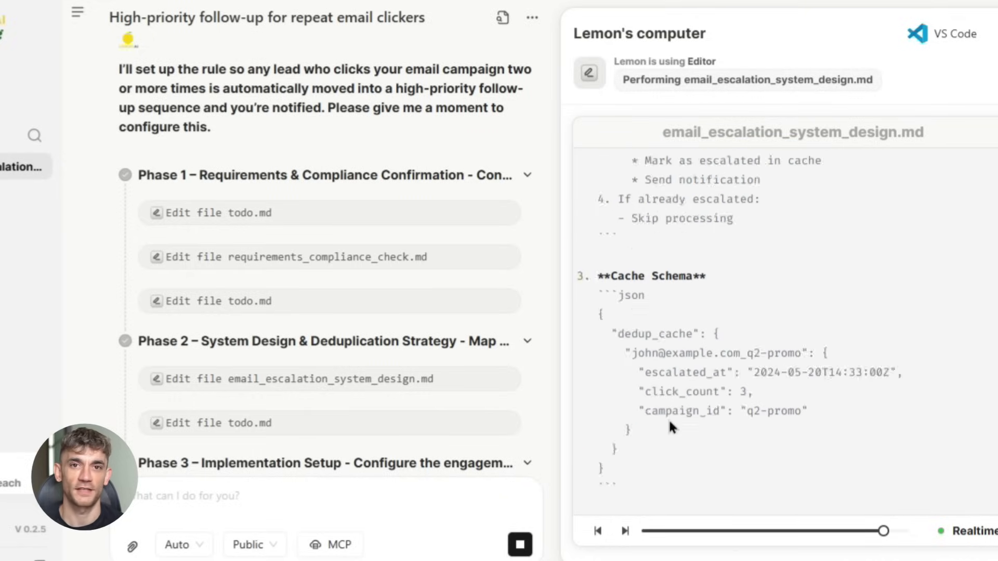
scroll(712, 409, down, 10)
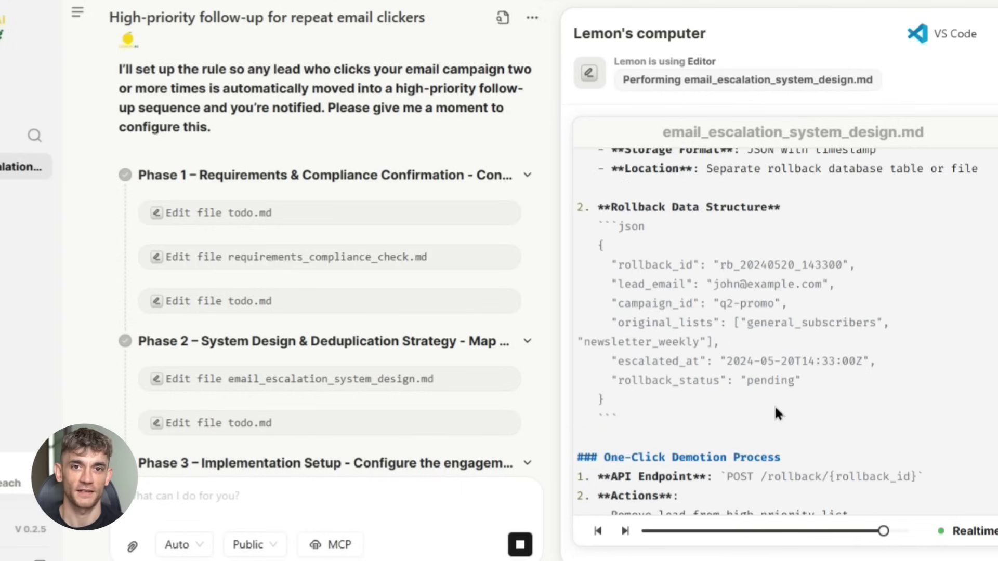
scroll(752, 400, down, 10)
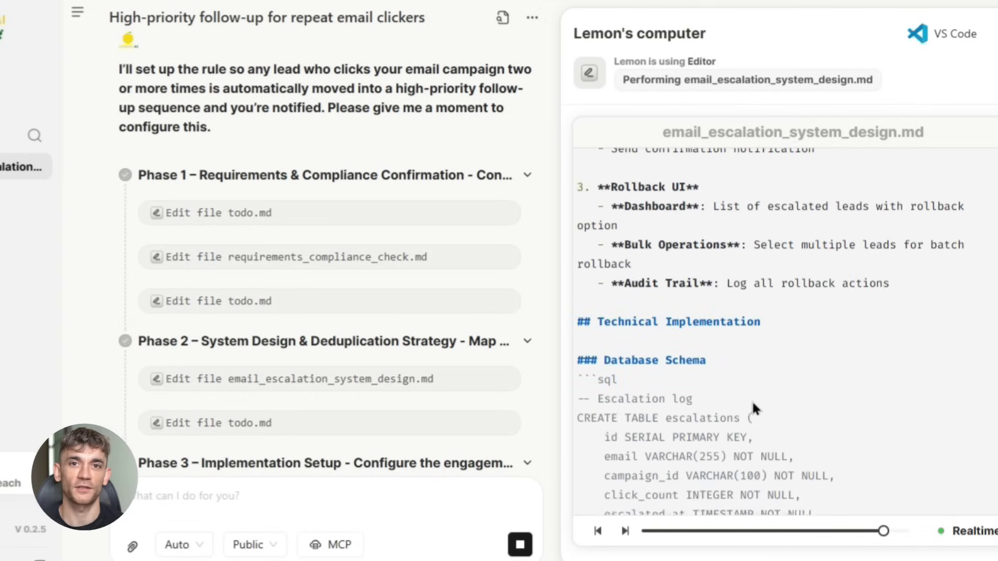
scroll(690, 384, down, 10)
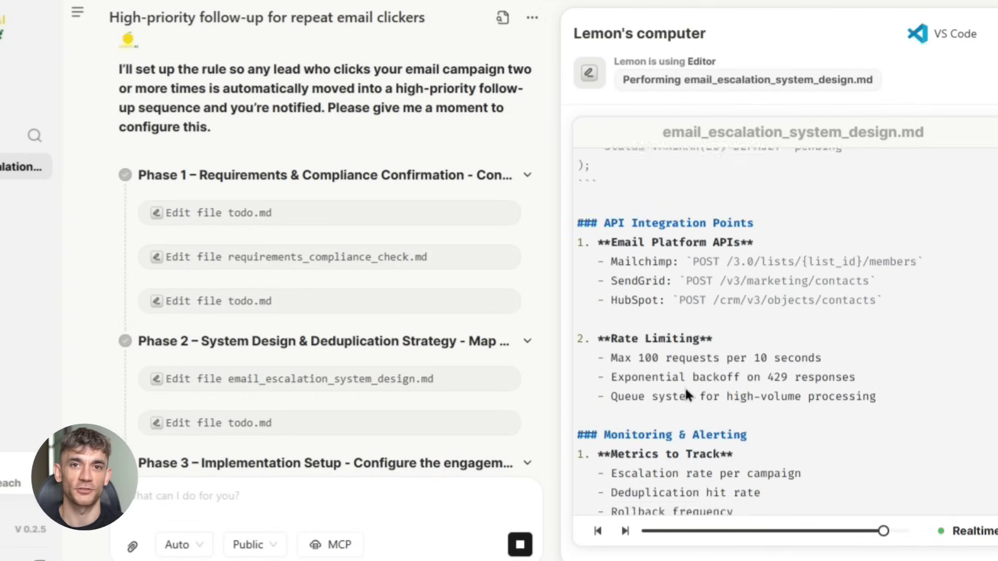
scroll(687, 386, down, 8)
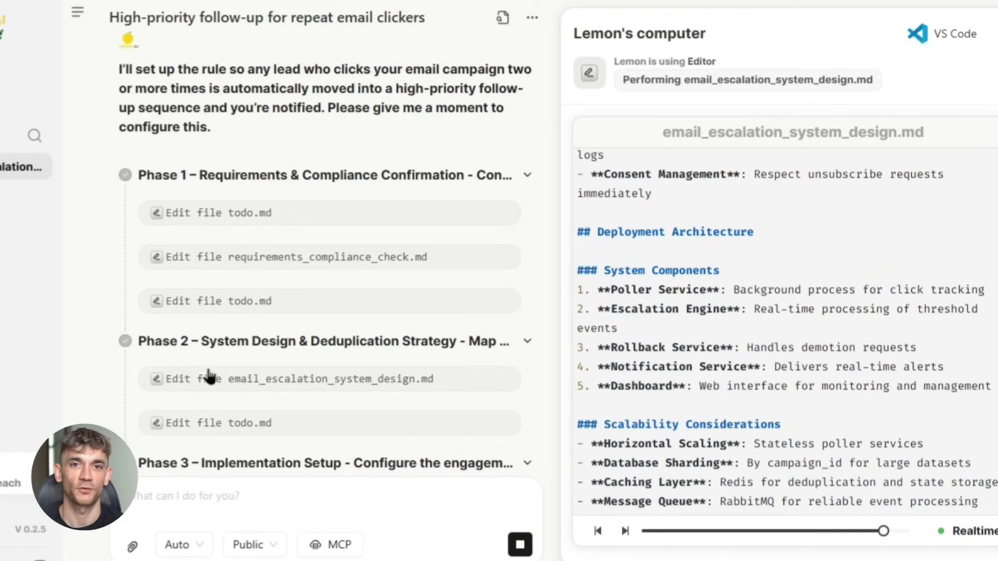
click(201, 424)
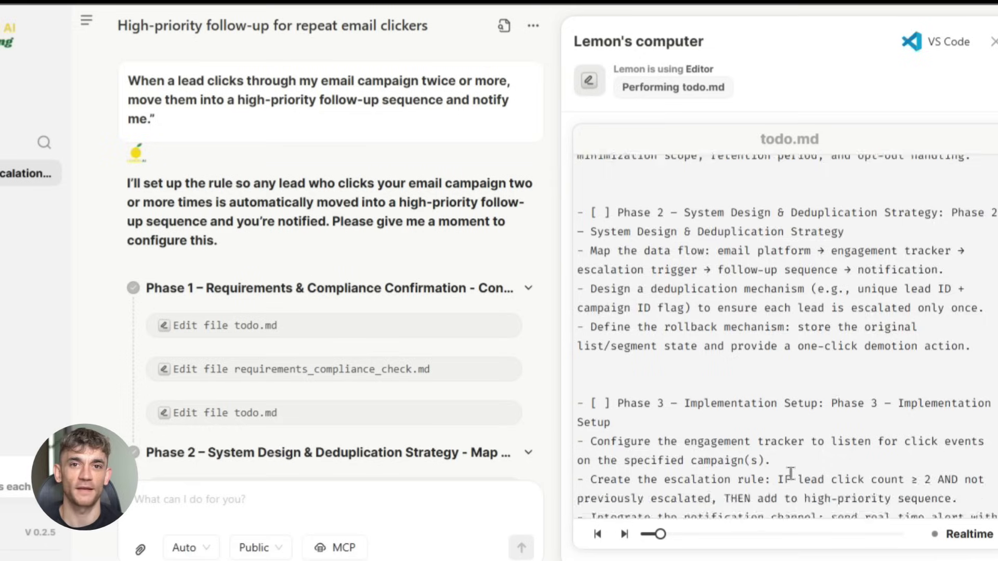
Scroll the repeat-clicker chat down to the Phase 3 steps, where shell1 runs test_escalation_system.py.
scroll(284, 355, down, 3)
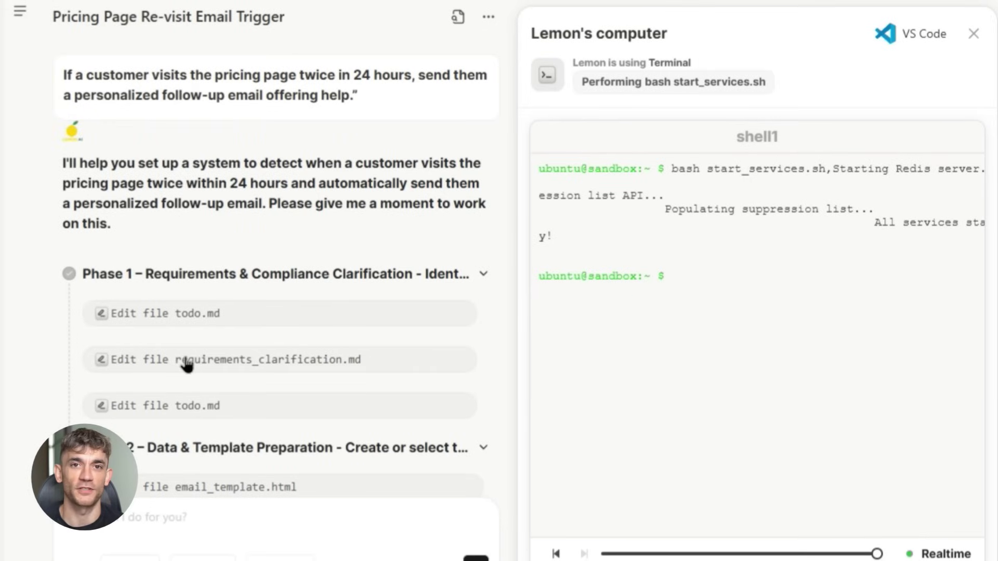
Read the pricing-page task's requirements_clarification.md and its generated email_template.html follow-up template.
click(188, 366)
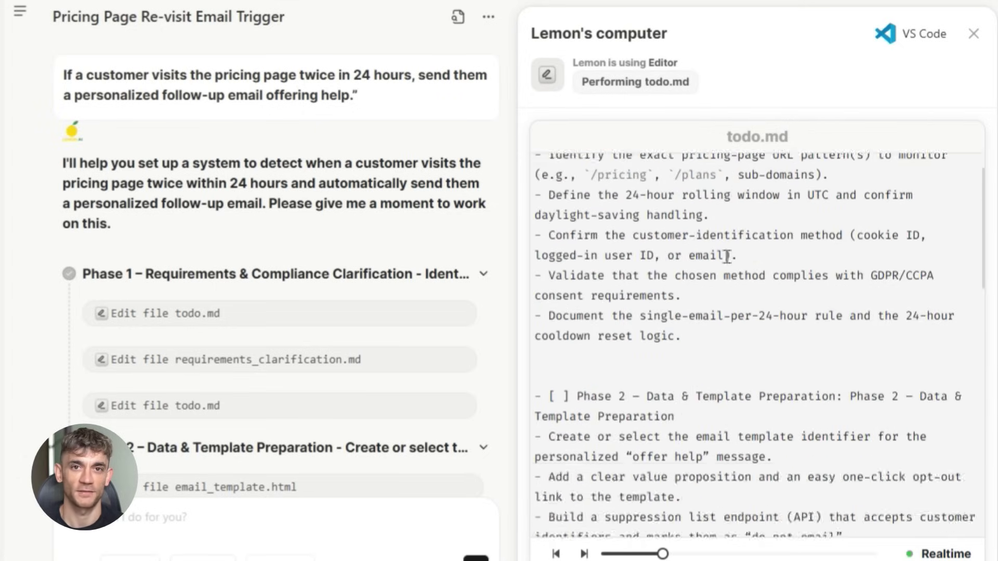
scroll(294, 401, down, 5)
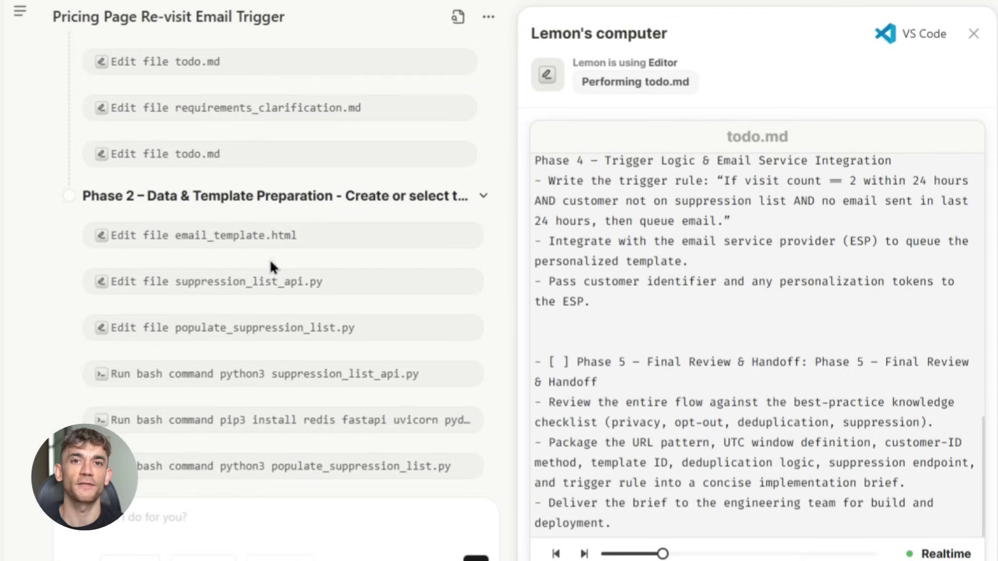
click(279, 236)
scroll(728, 208, up, 10)
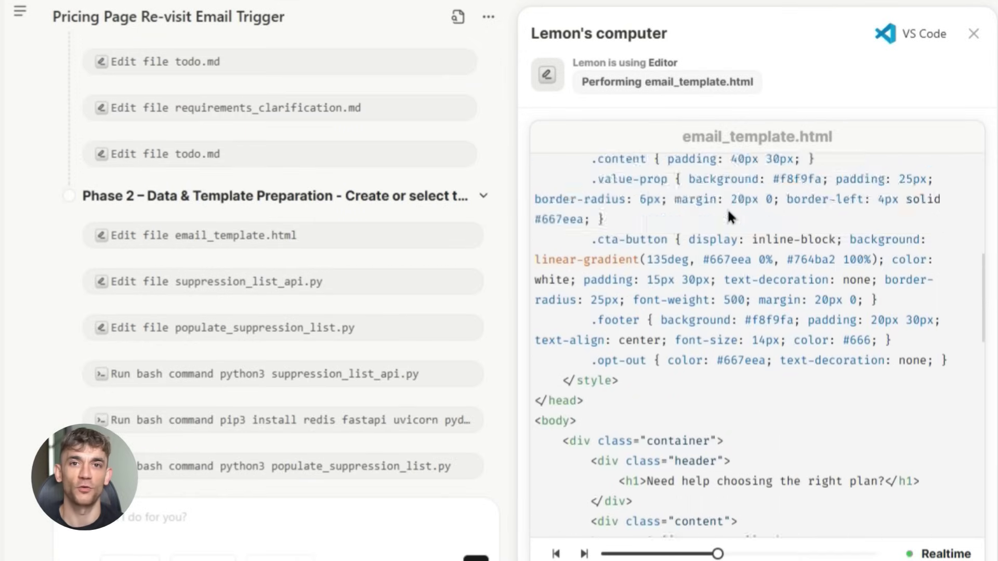
scroll(726, 217, up, 2)
scroll(719, 327, down, 10)
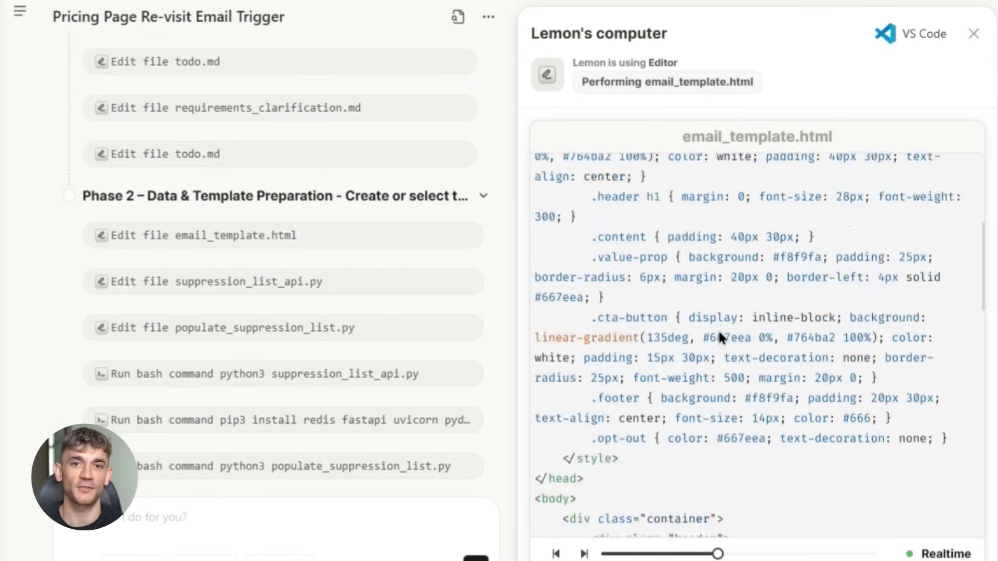
scroll(718, 341, down, 10)
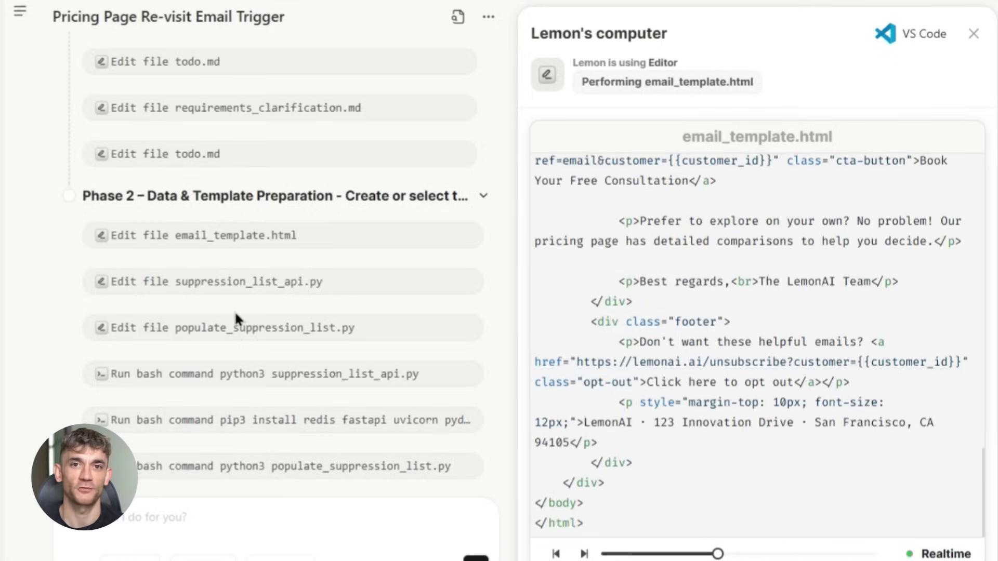
scroll(669, 201, up, 10)
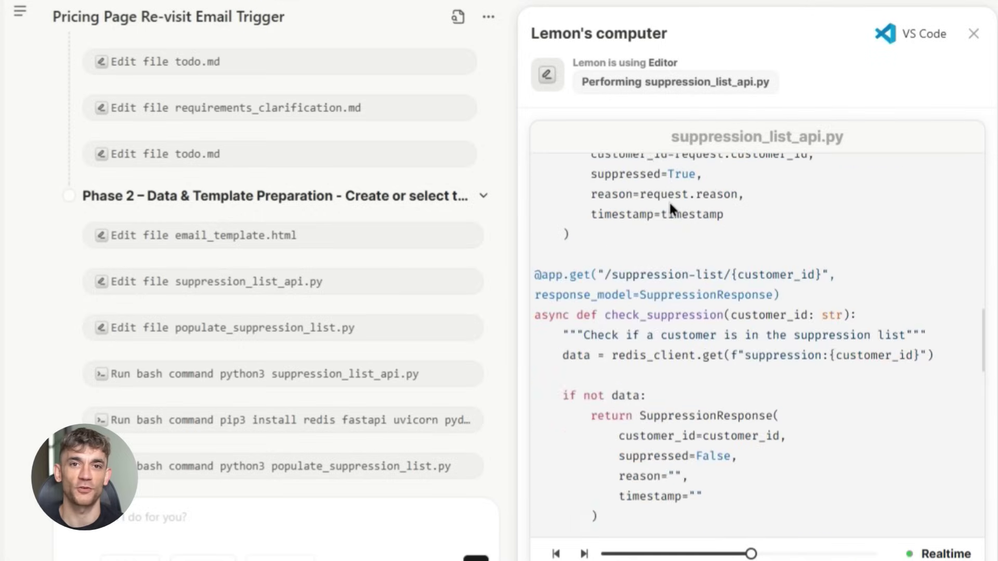
scroll(675, 198, down, 15)
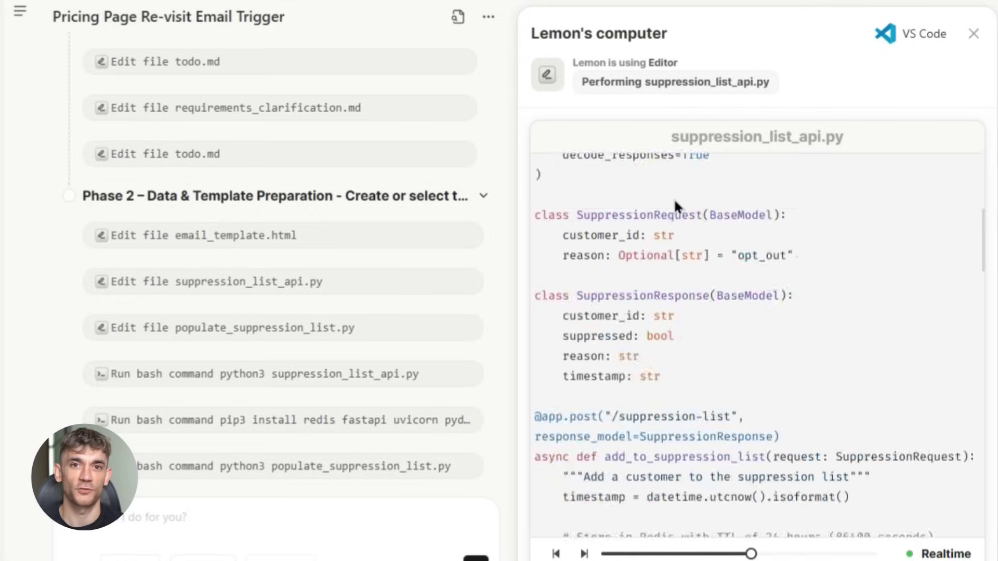
scroll(672, 202, down, 8)
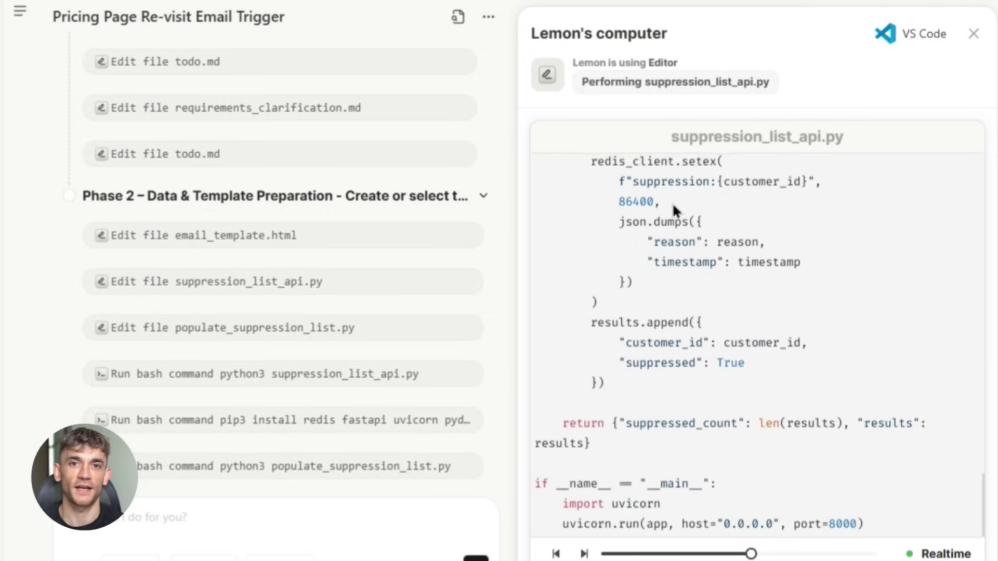
scroll(653, 226, up, 15)
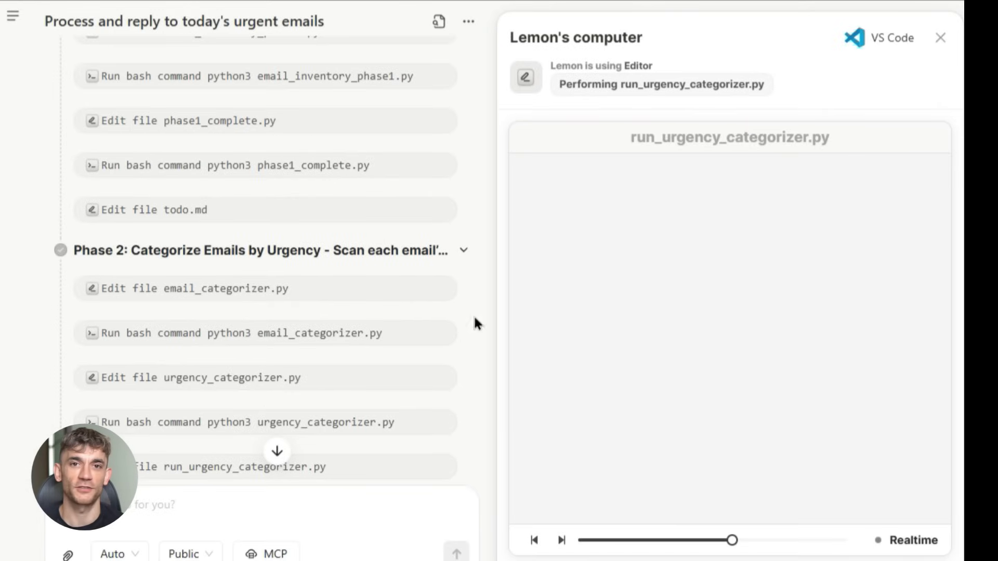
Scroll down through the Phase 2 urgency-categorisation step list.
scroll(604, 271, down, 10)
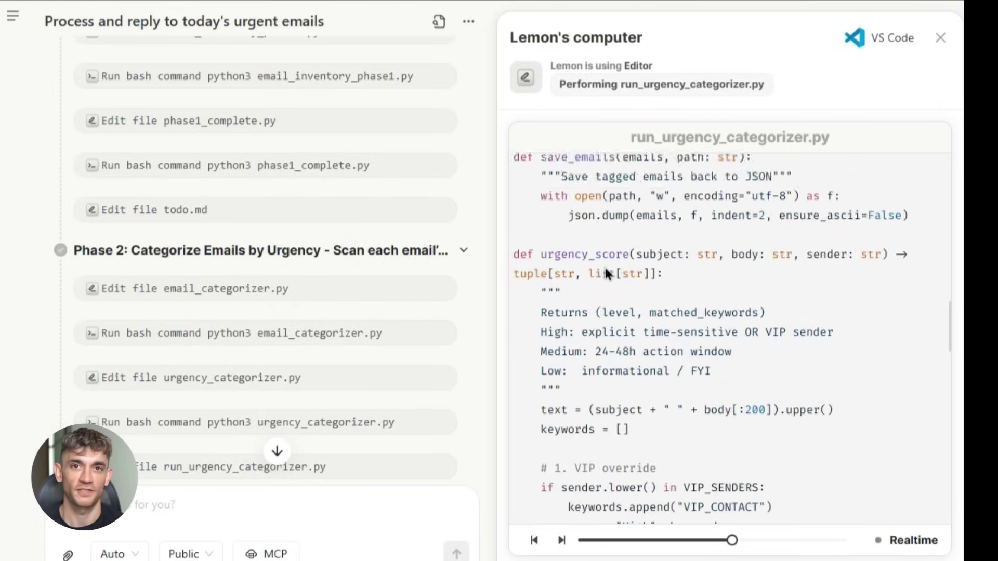
scroll(602, 286, down, 20)
scroll(316, 379, down, 1)
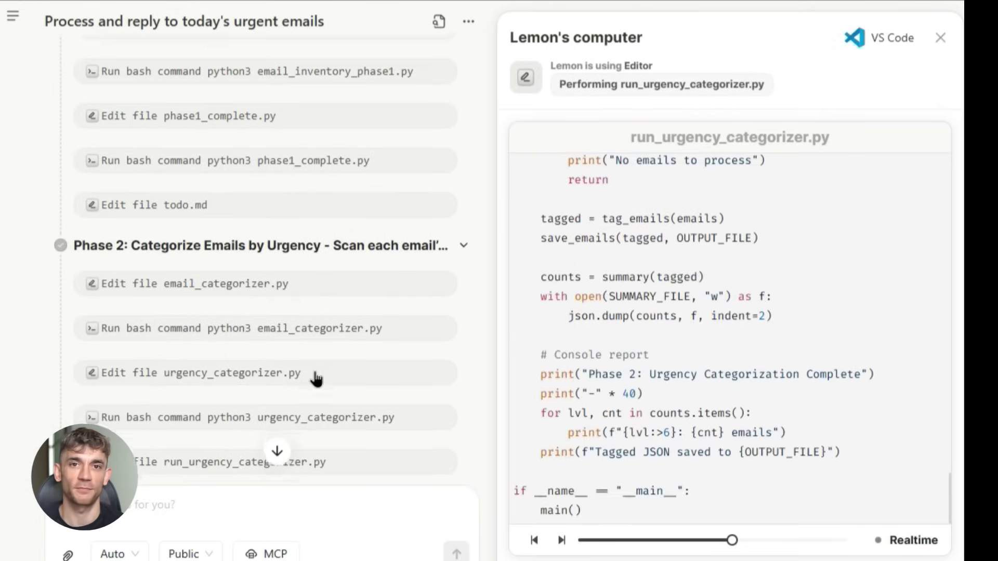
scroll(281, 398, down, 3)
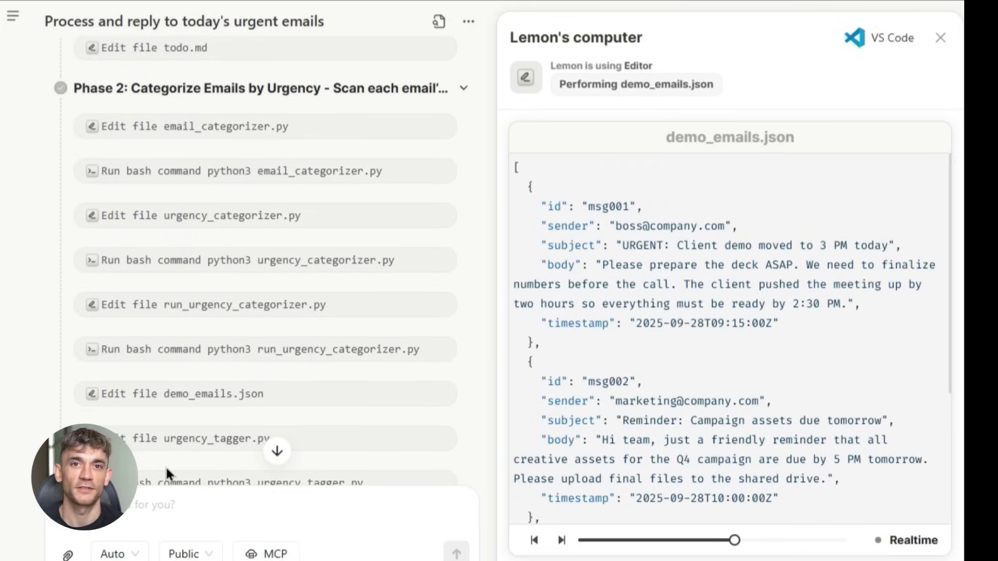
scroll(196, 435, down, 2)
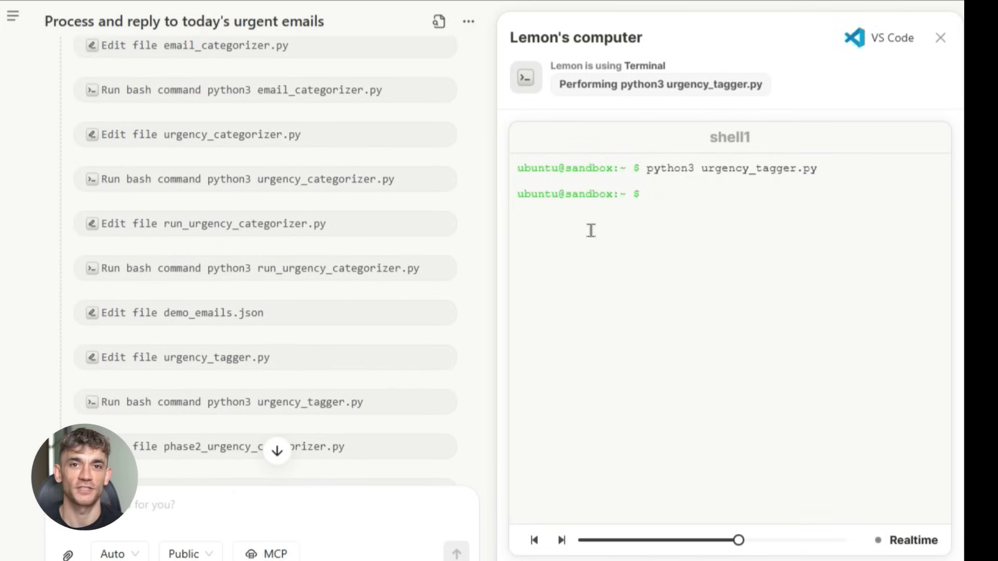
scroll(590, 263, down, 6)
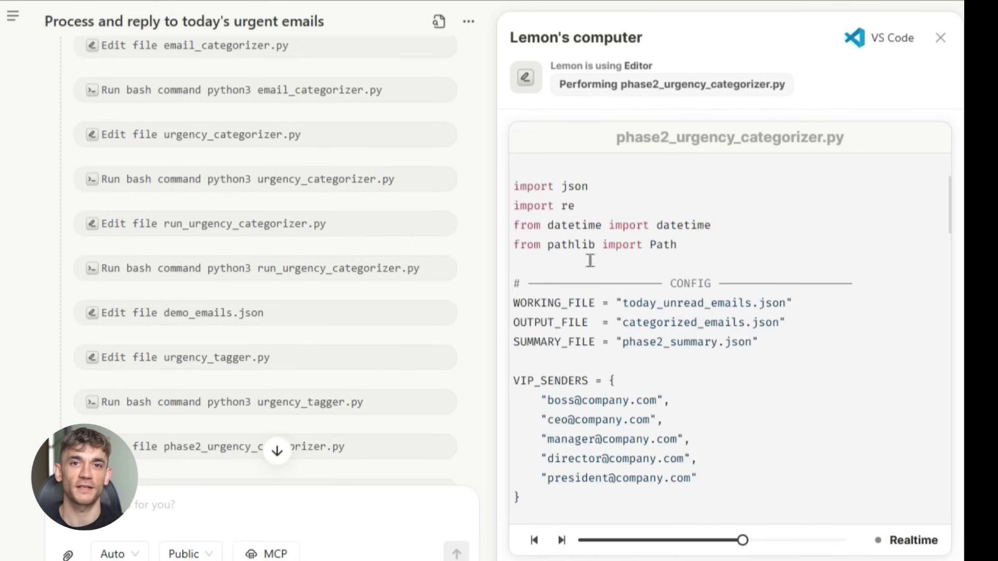
scroll(590, 271, down, 15)
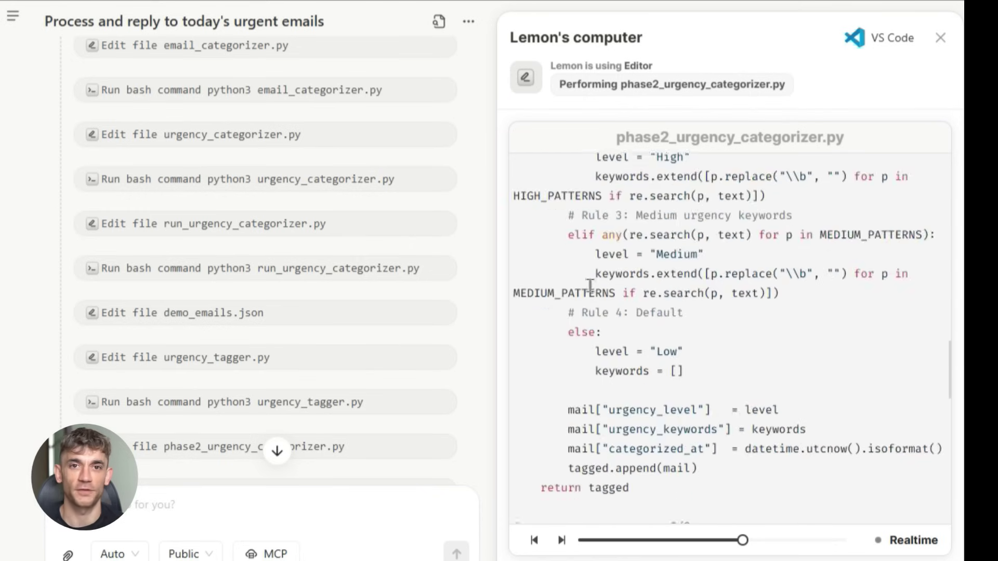
scroll(590, 285, down, 10)
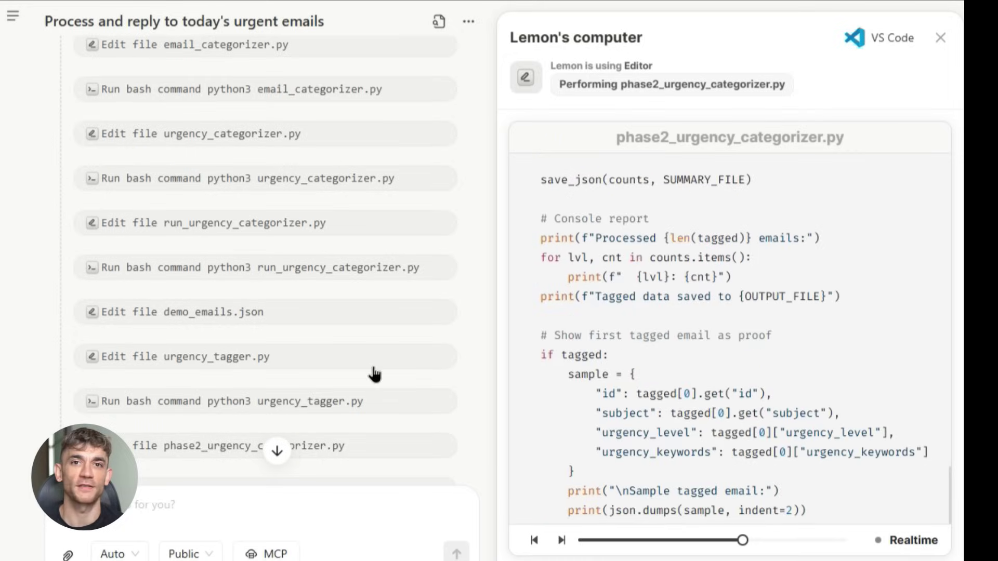
scroll(364, 378, down, 4)
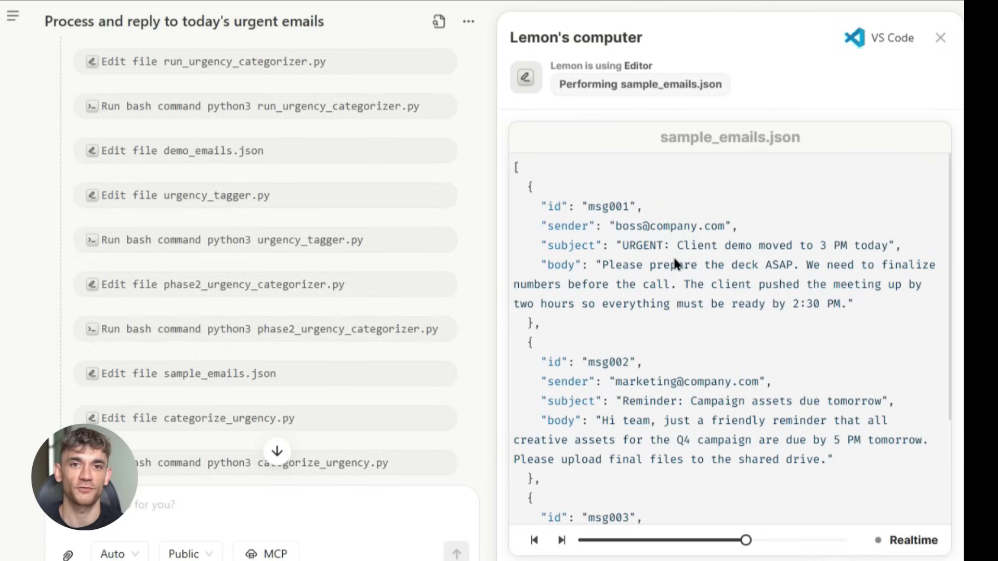
scroll(675, 259, down, 5)
Replay the categorize_urgency.py terminal run and continue down to the urgency_scanner.py run.
click(336, 469)
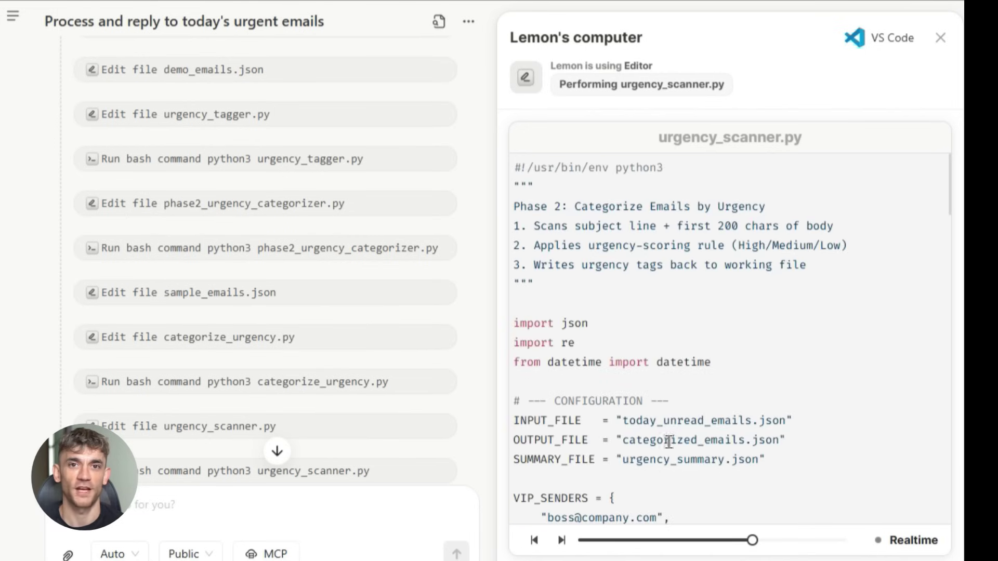
scroll(669, 441, down, 15)
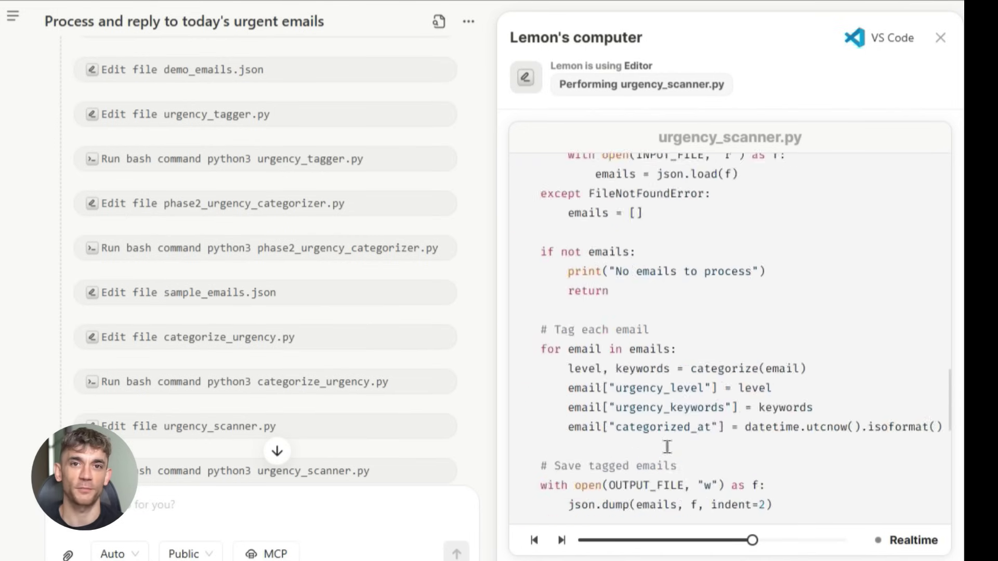
scroll(667, 447, down, 8)
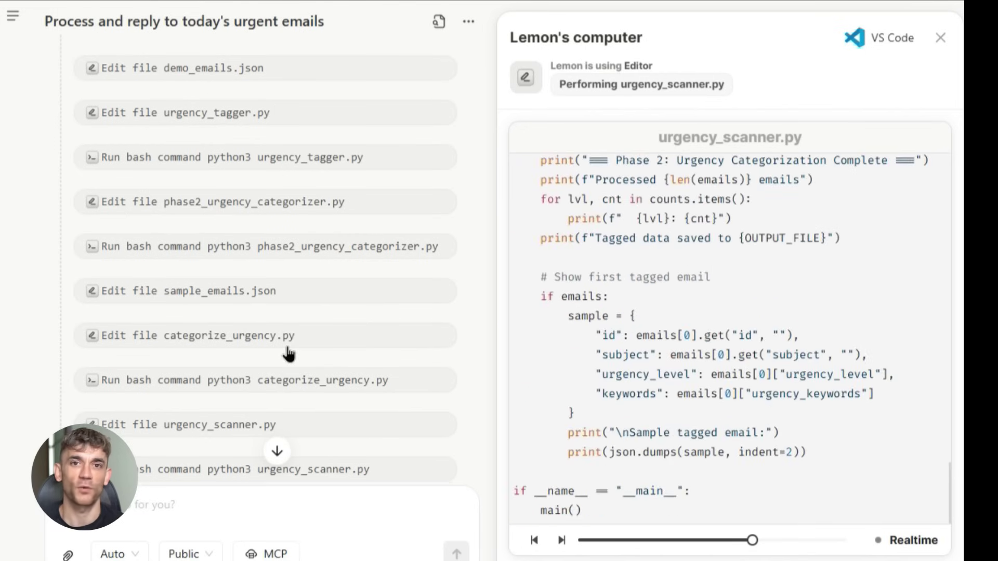
scroll(307, 374, down, 2)
scroll(305, 369, down, 5)
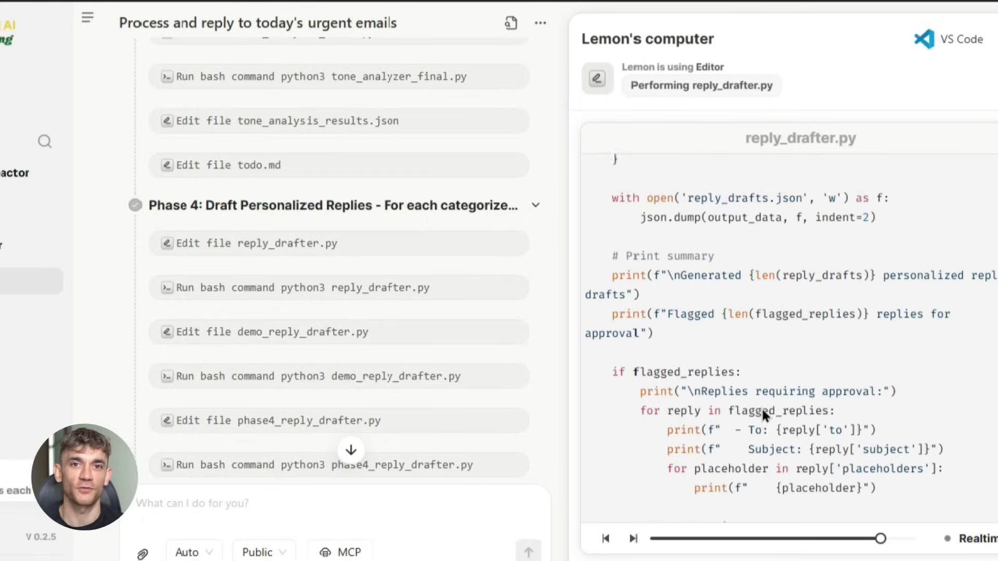
Replay the reply_drafter.py terminal run and view the demo_reply_drafter.py script.
click(303, 289)
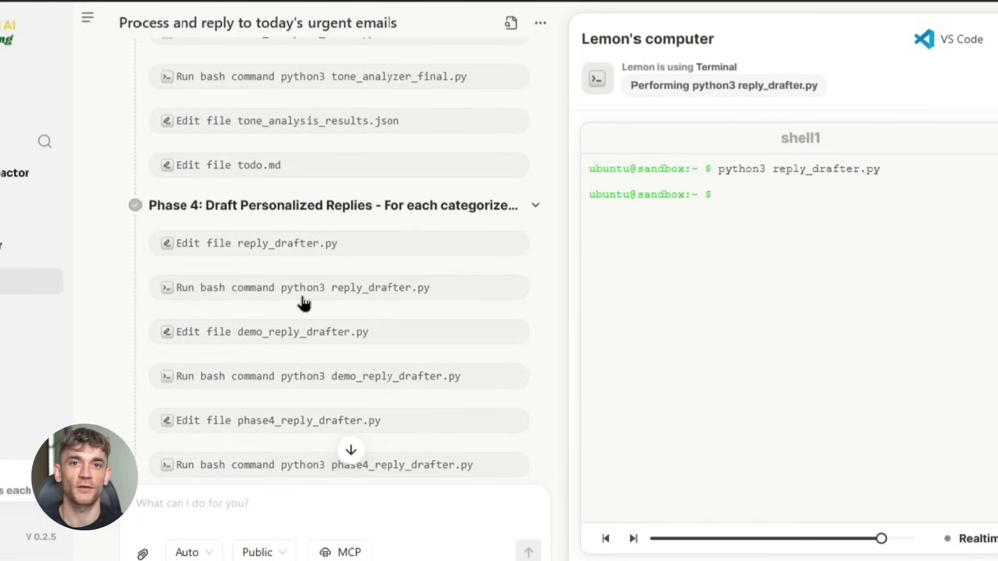
click(362, 339)
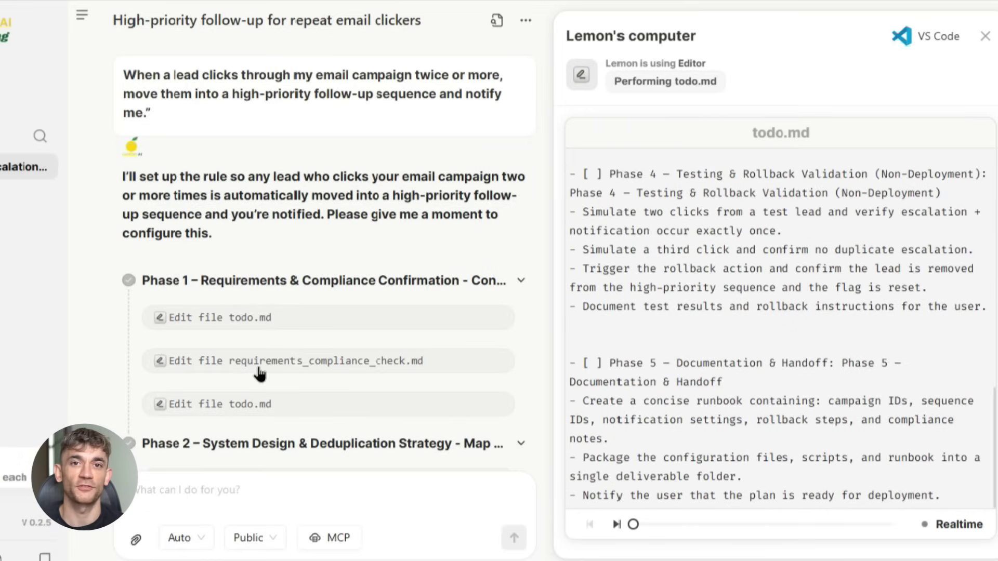
Read through the requirements_compliance_check.md file.
click(262, 364)
scroll(732, 187, up, 10)
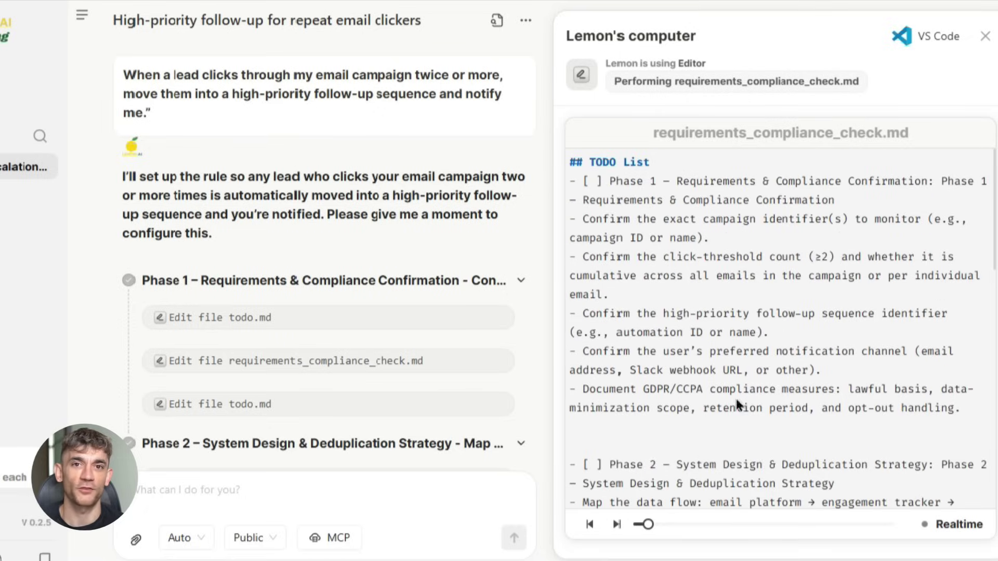
scroll(920, 454, down, 12)
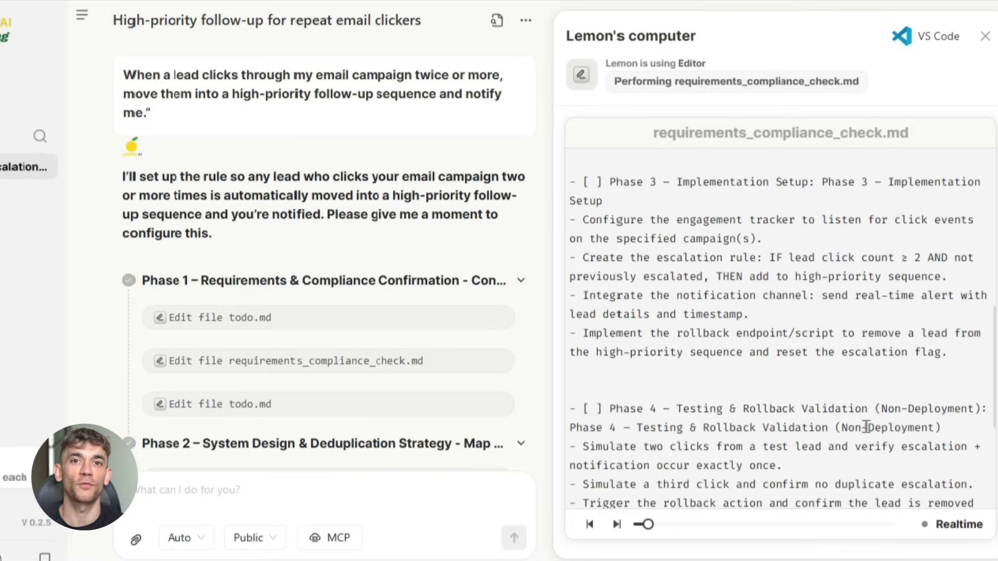
Review the updated todo.md with Phase 1 ticked off.
click(269, 404)
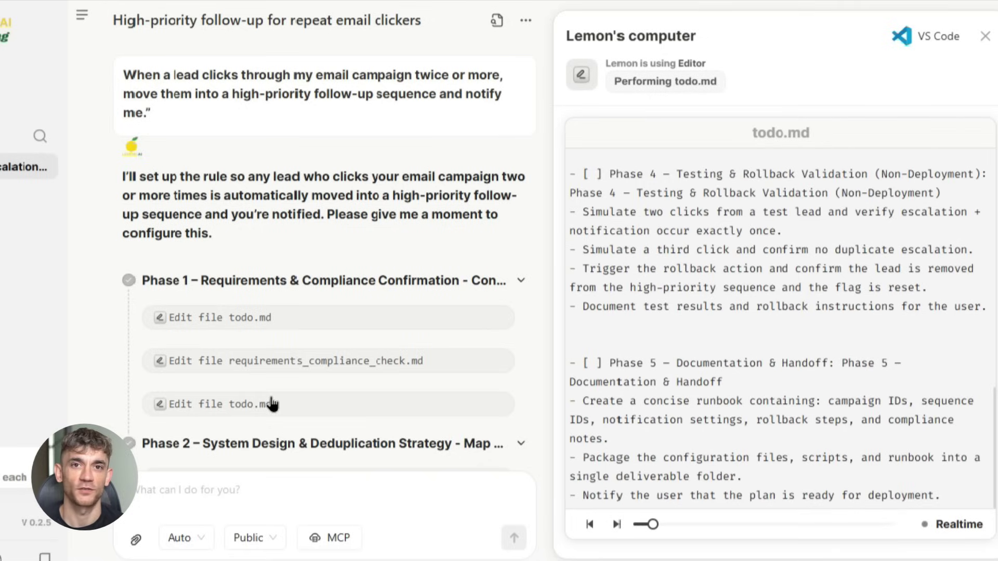
scroll(789, 394, up, 10)
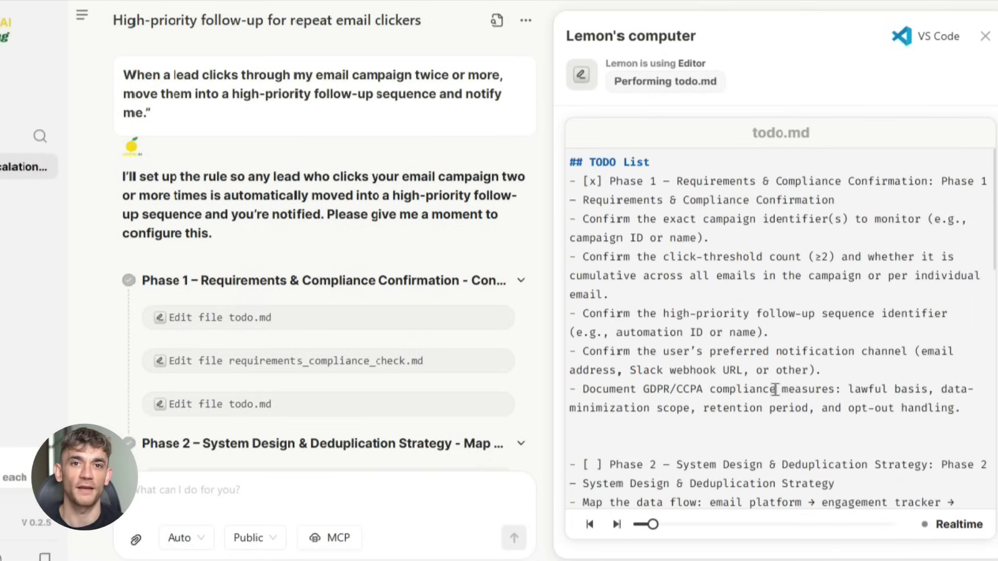
scroll(786, 497, down, 10)
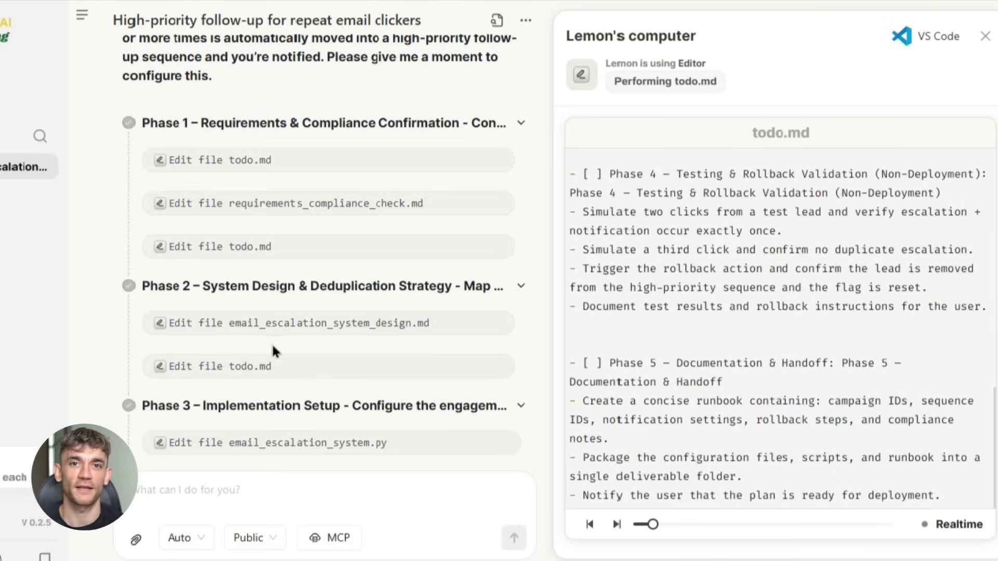
Scroll through the email_escalation_system_design.md design document.
click(263, 326)
scroll(803, 266, up, 10)
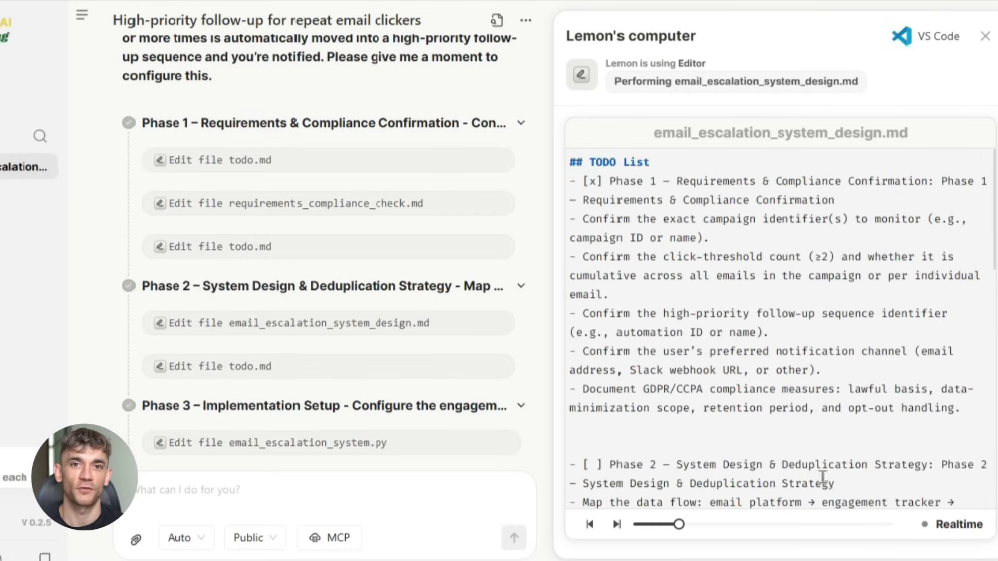
scroll(822, 477, down, 8)
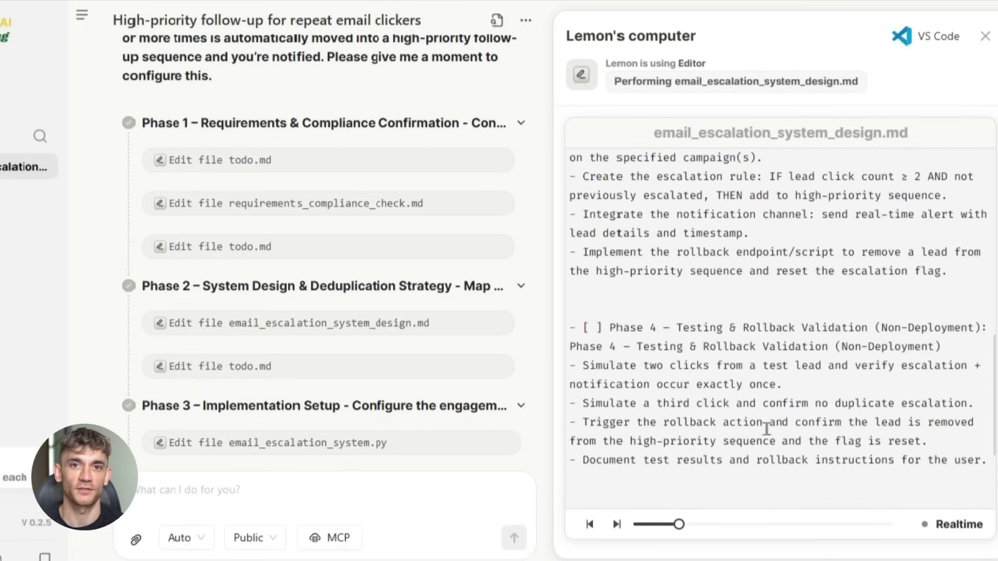
scroll(772, 423, down, 3)
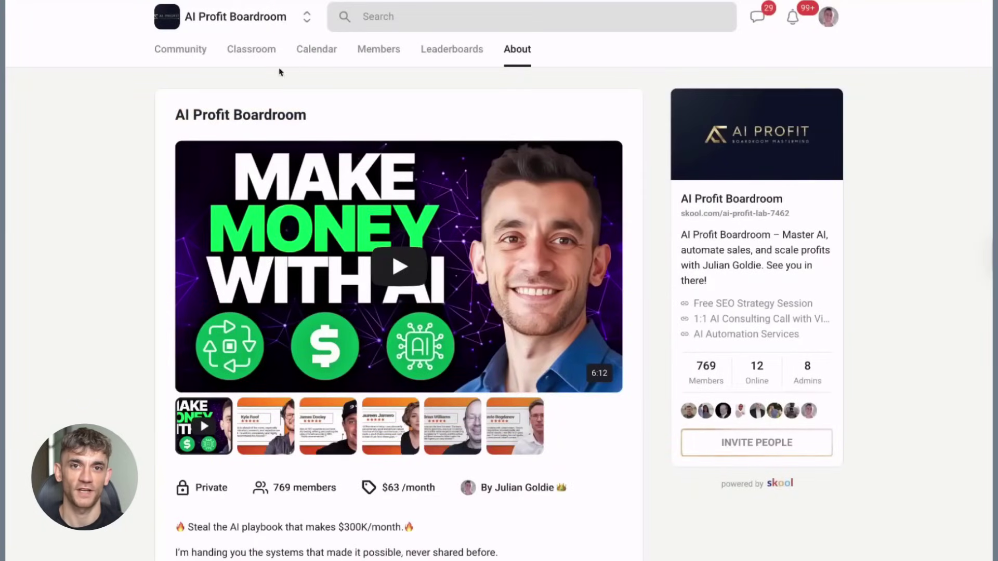
Browse the AI Profit Boardroom Classroom and open the N8N Templates & Workflows course.
click(258, 57)
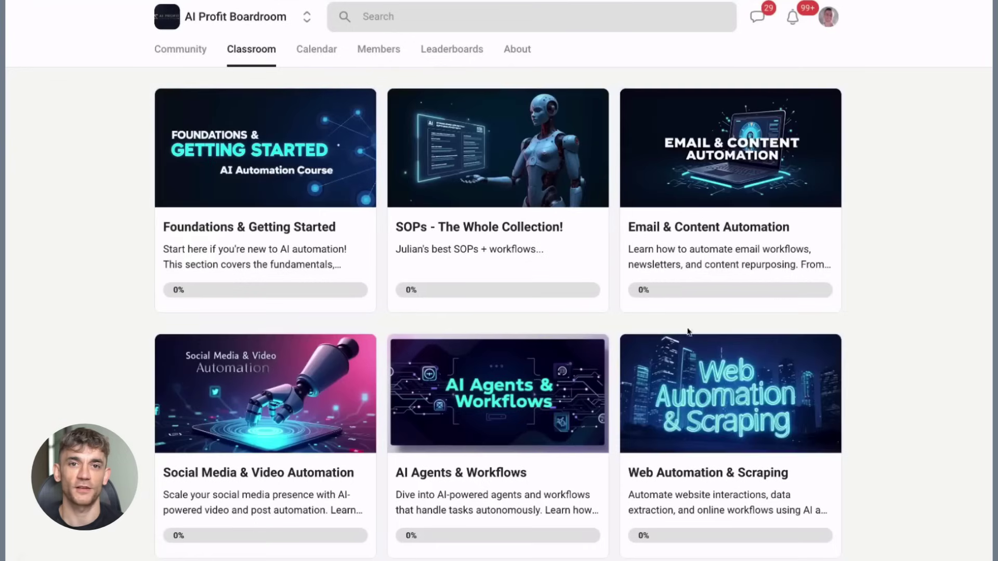
scroll(670, 315, down, 5)
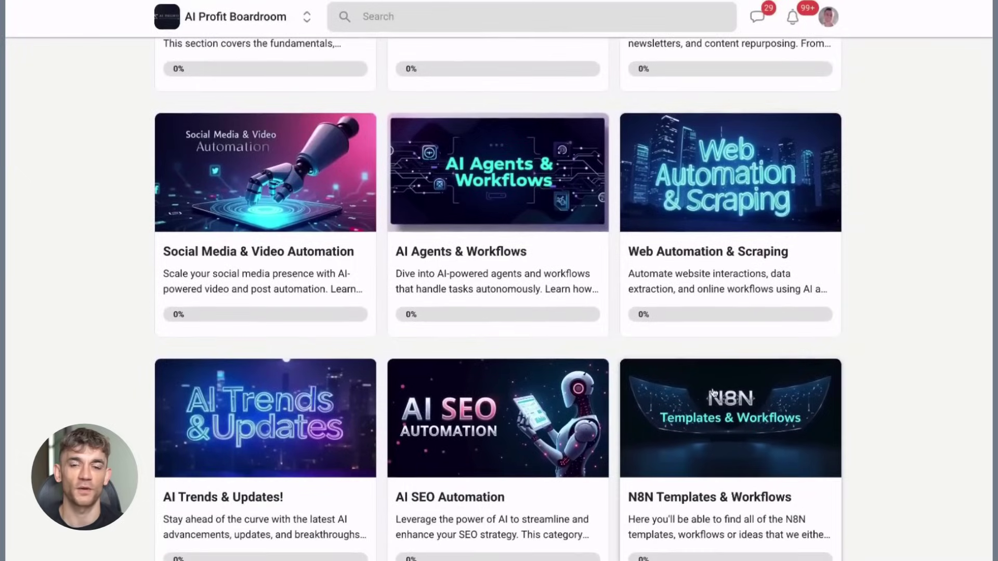
click(714, 393)
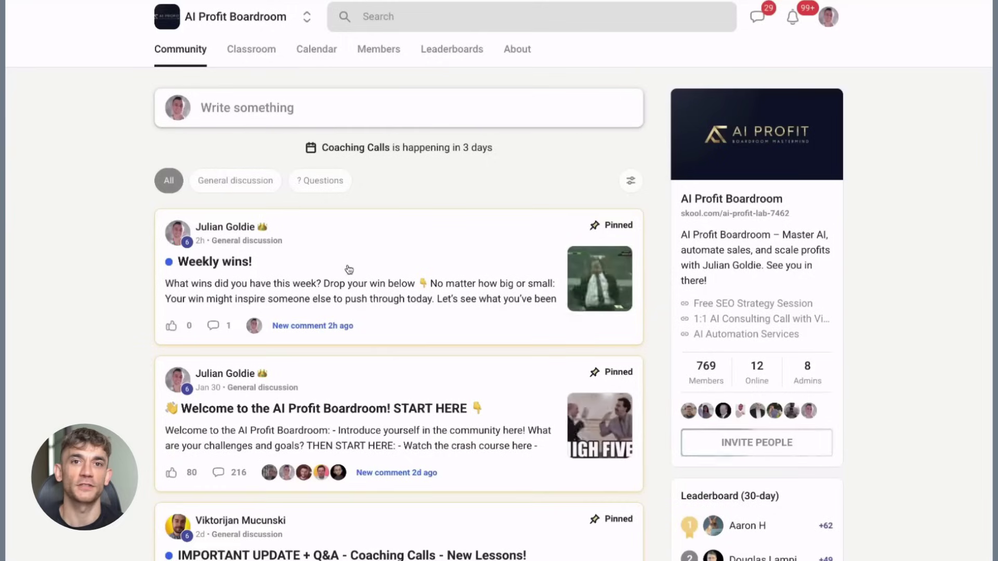
Open the Weekly wins! post in Community, then close it back to the feed.
click(449, 265)
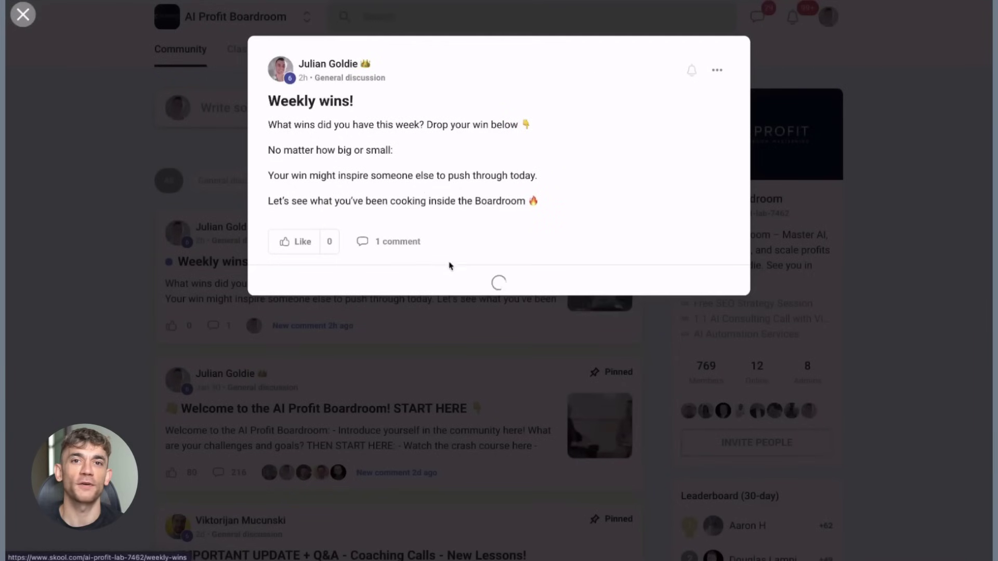
key(Escape)
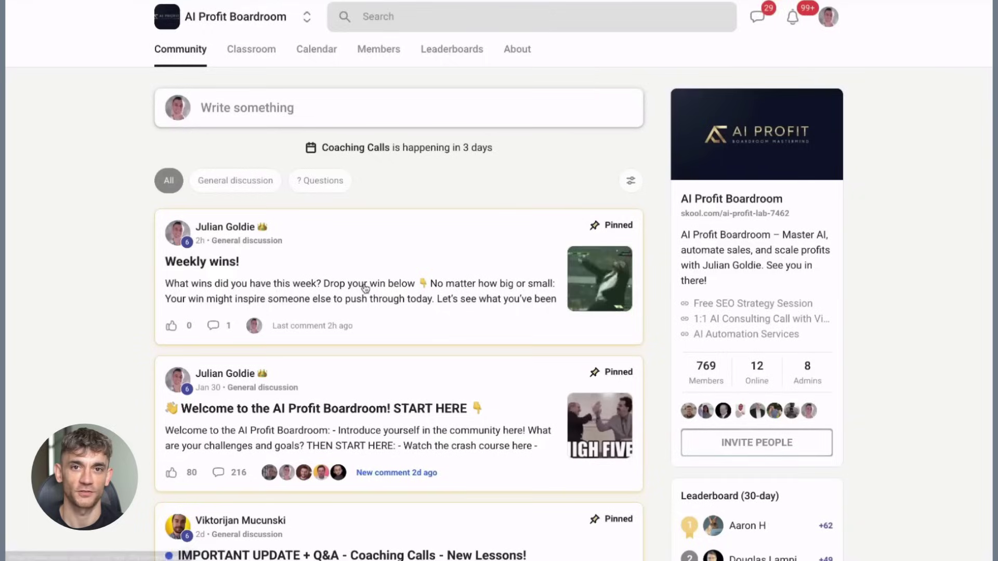
scroll(431, 360, down, 1)
Open the pinned START HERE welcome post and scroll through members' replies.
click(430, 360)
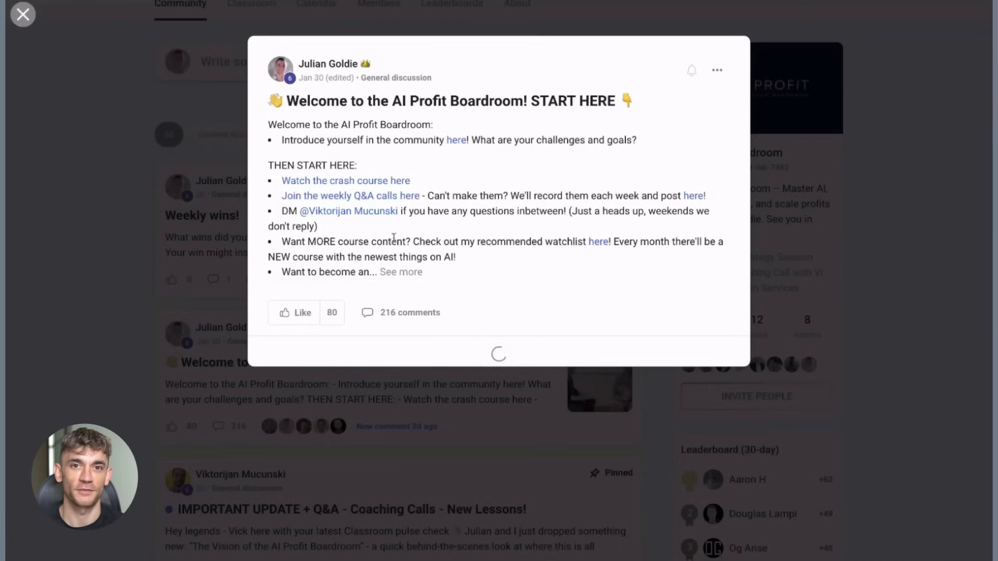
scroll(439, 239, down, 2)
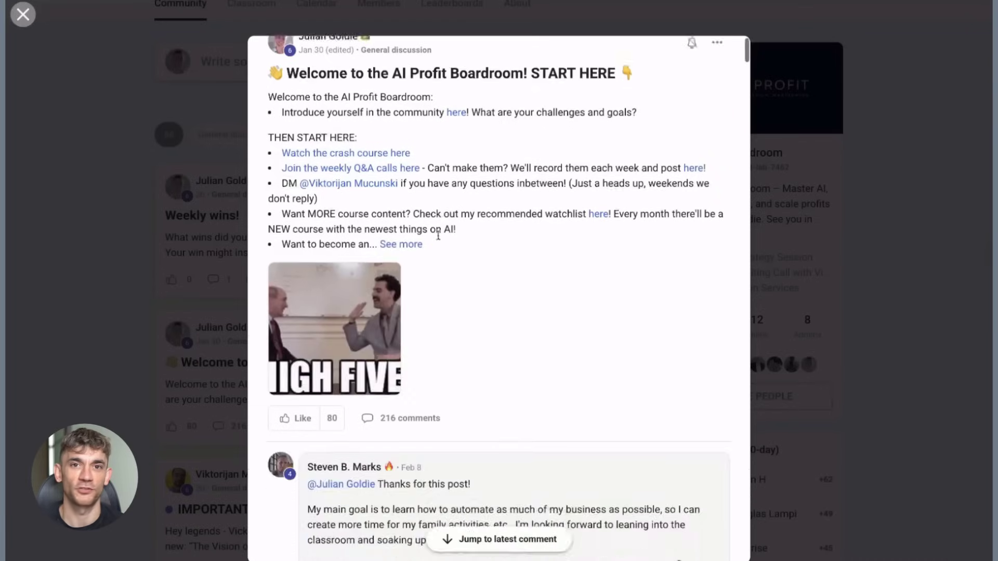
scroll(439, 239, down, 7)
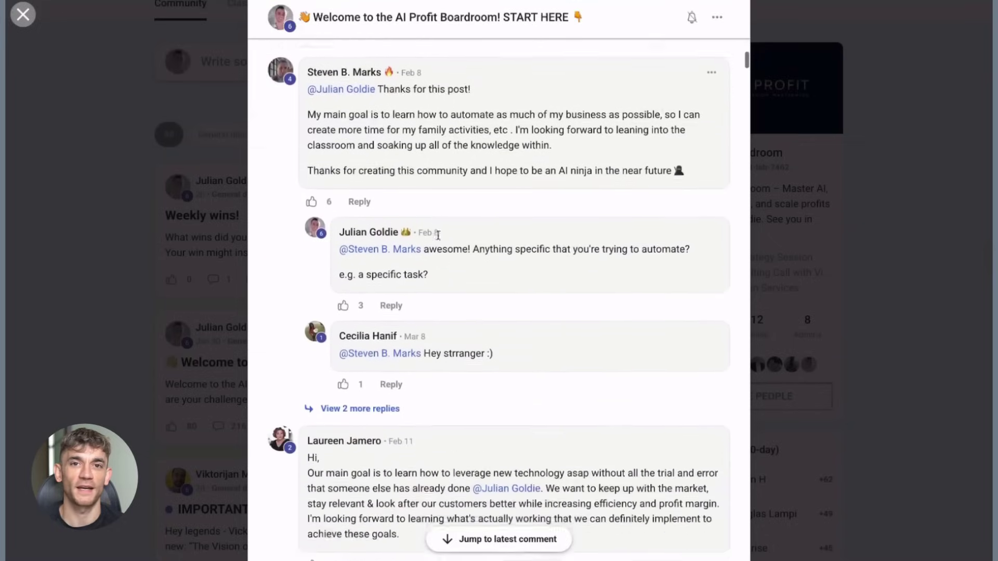
scroll(438, 239, down, 5)
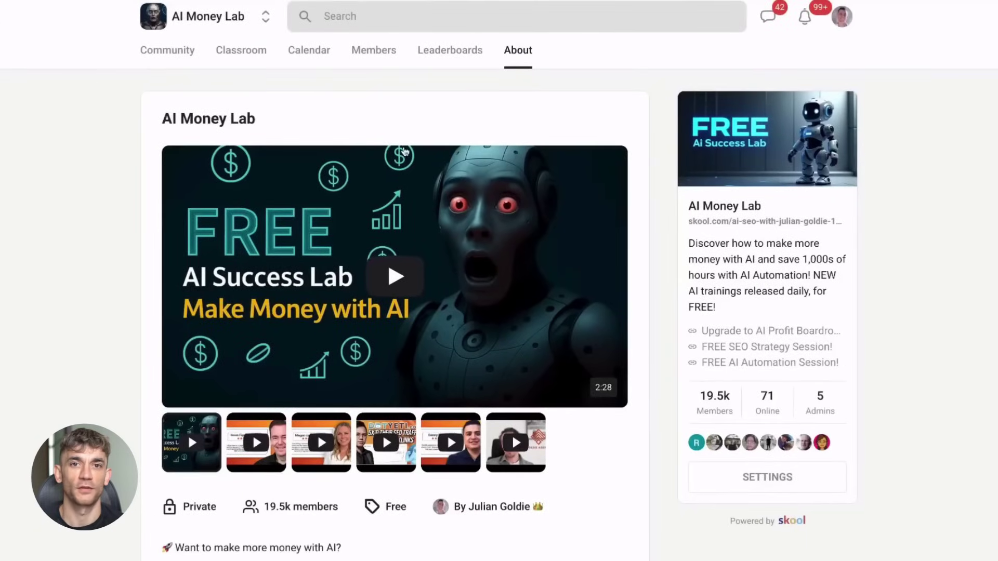
Switch to the AI Money Lab Community feed, then to its Classroom courses.
click(185, 54)
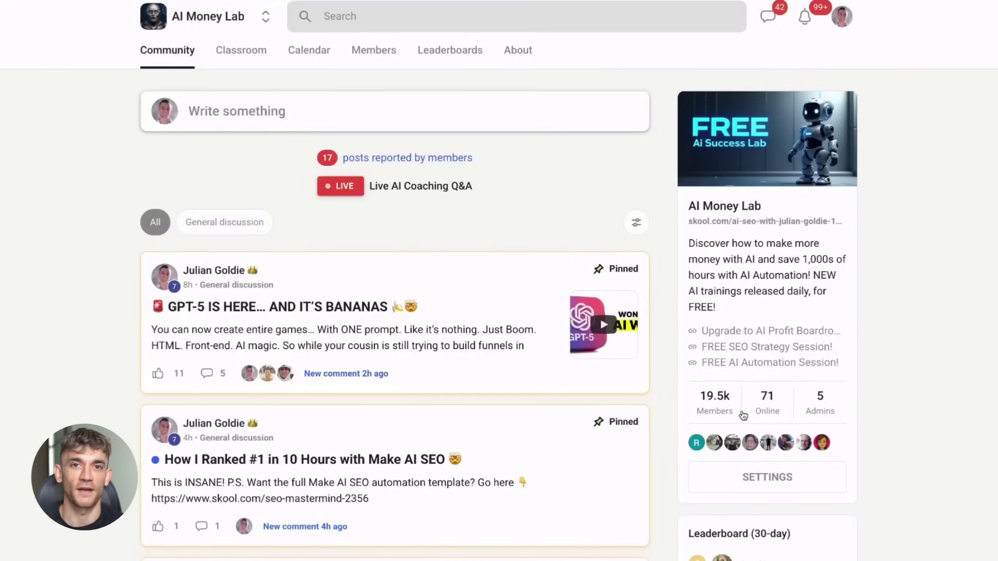
click(247, 61)
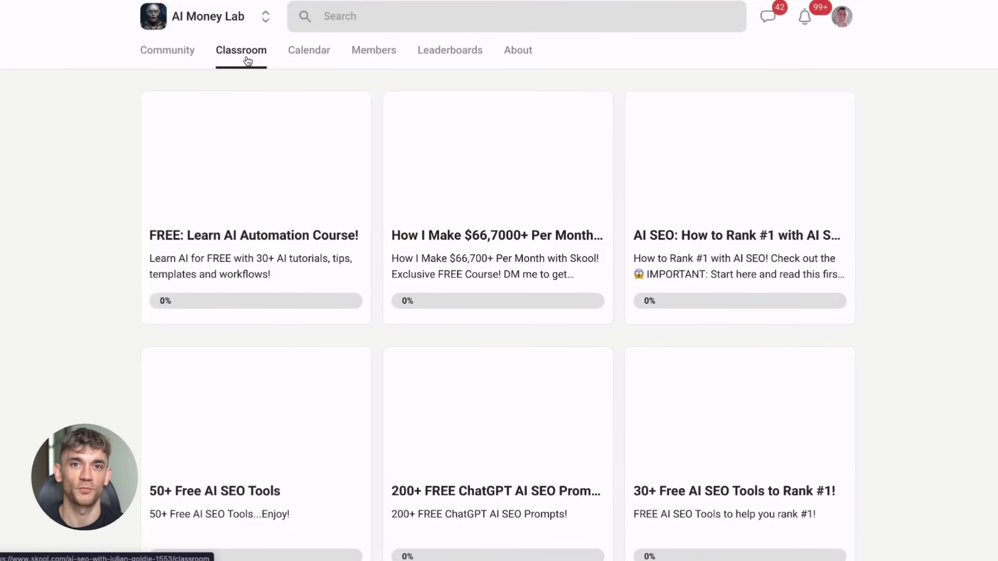